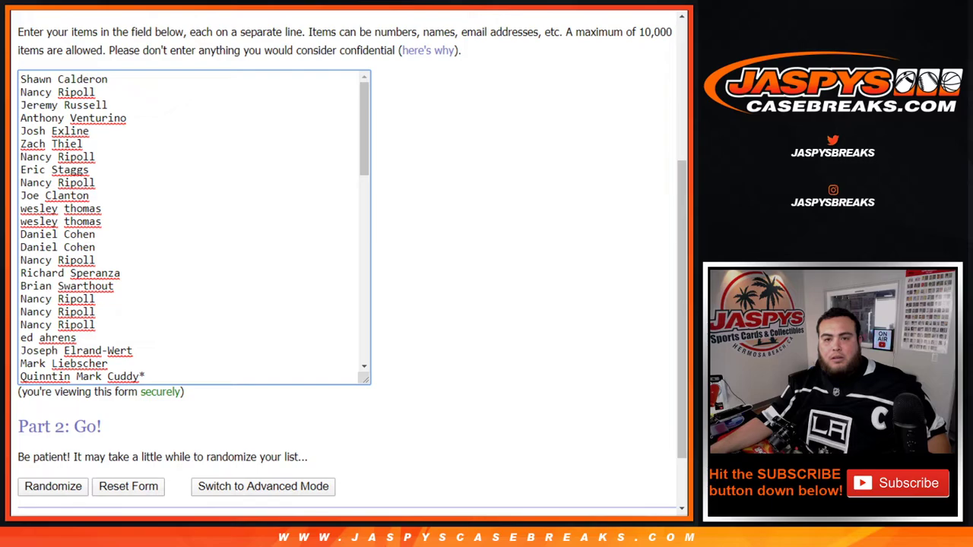
Look over the baseball player names in the other List Randomizer form and return to the customer name list
{"action": "left_click", "coordinate": [380, 0]}
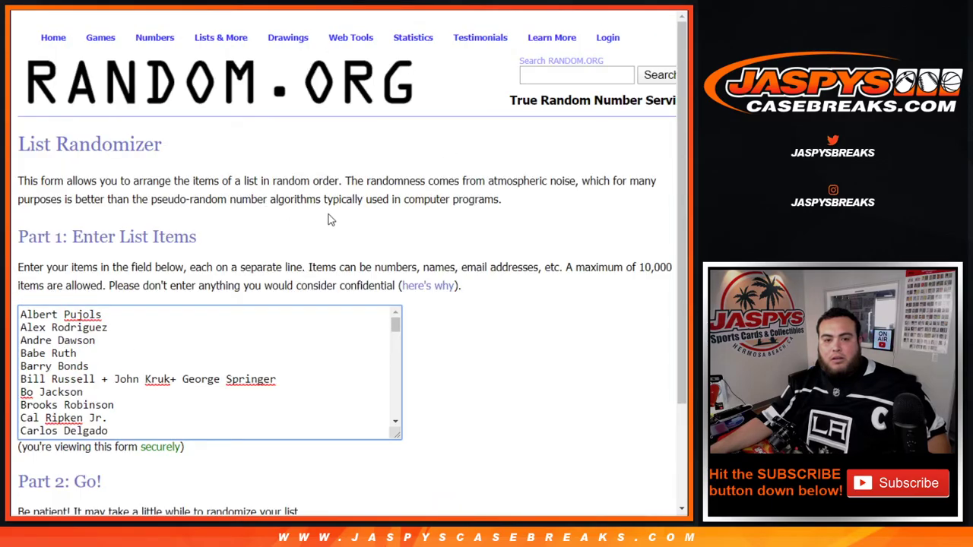
{"action": "scroll", "coordinate": [190, 305], "scroll_direction": "down", "scroll_amount": 2}
{"action": "scroll", "coordinate": [360, 159], "scroll_direction": "up", "scroll_amount": 2}
{"action": "scroll", "coordinate": [310, 148], "scroll_direction": "down", "scroll_amount": 2}
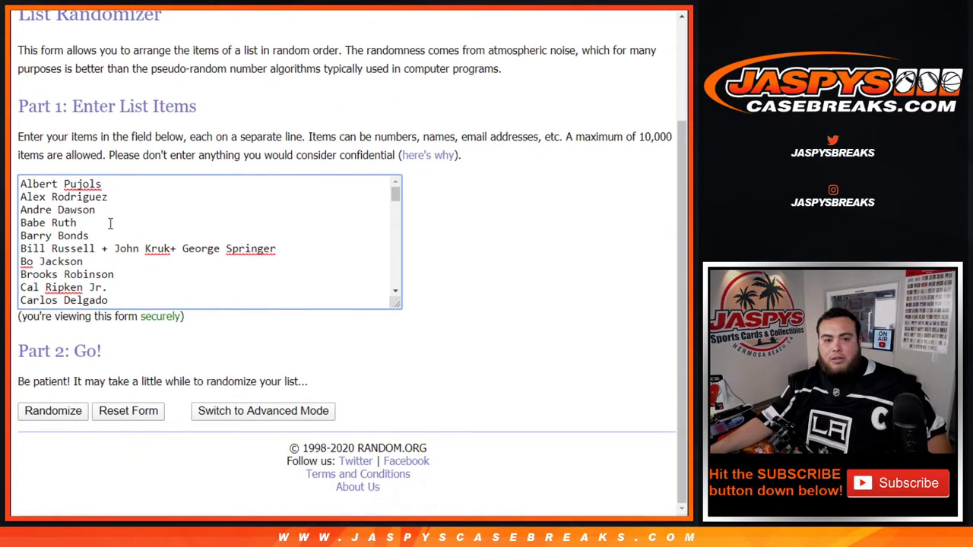
{"action": "left_click_drag", "start_coordinate": [20, 183], "coordinate": [106, 308]}
{"action": "key", "text": "ctrl+v"}
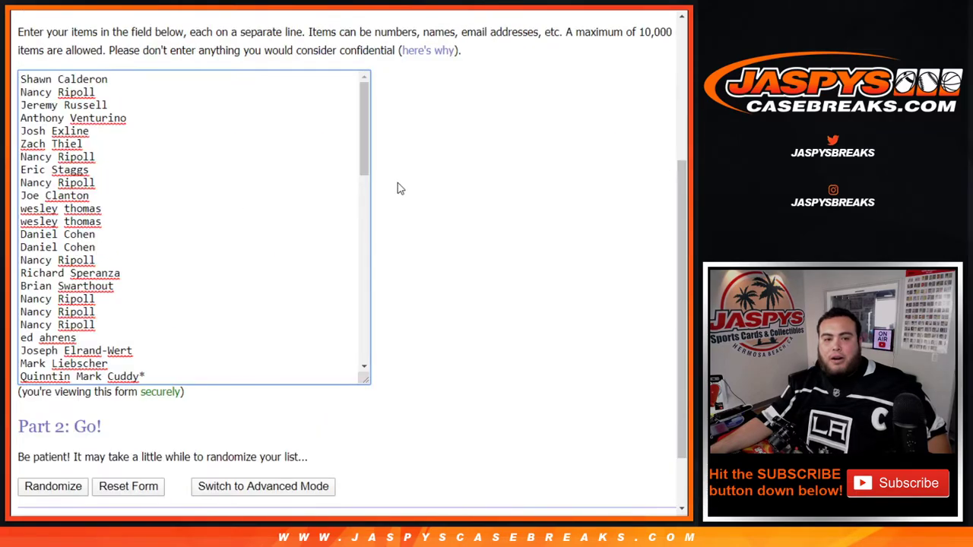
Randomize the customer name list five times
{"action": "left_click", "coordinate": [52, 411]}
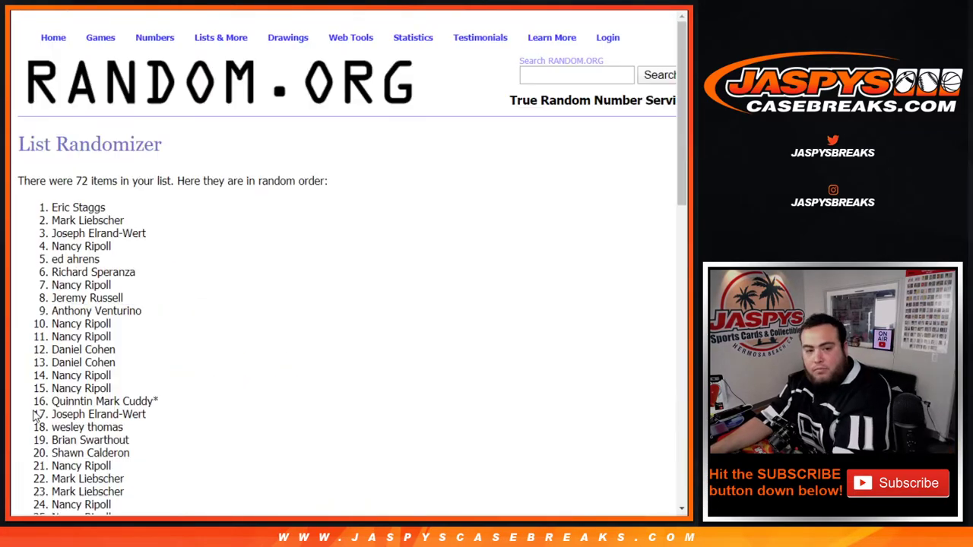
{"action": "scroll", "coordinate": [34, 417], "scroll_direction": "down", "scroll_amount": 10}
{"action": "left_click", "coordinate": [39, 411]}
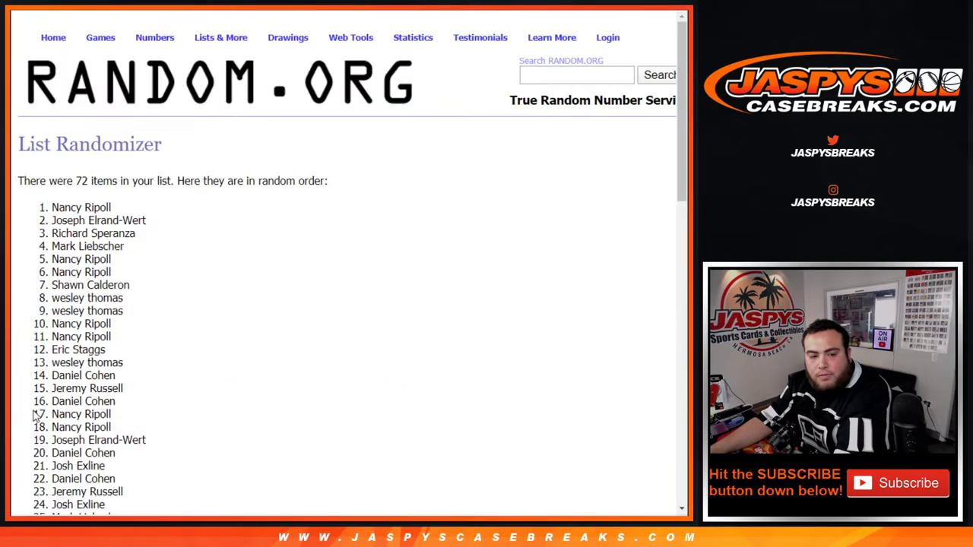
{"action": "scroll", "coordinate": [44, 406], "scroll_direction": "down", "scroll_amount": 10}
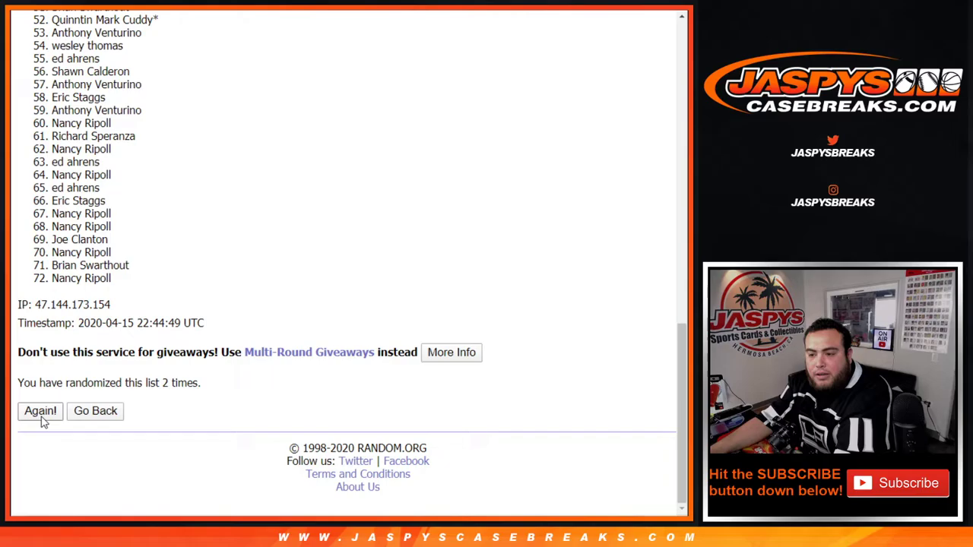
{"action": "left_click", "coordinate": [40, 410]}
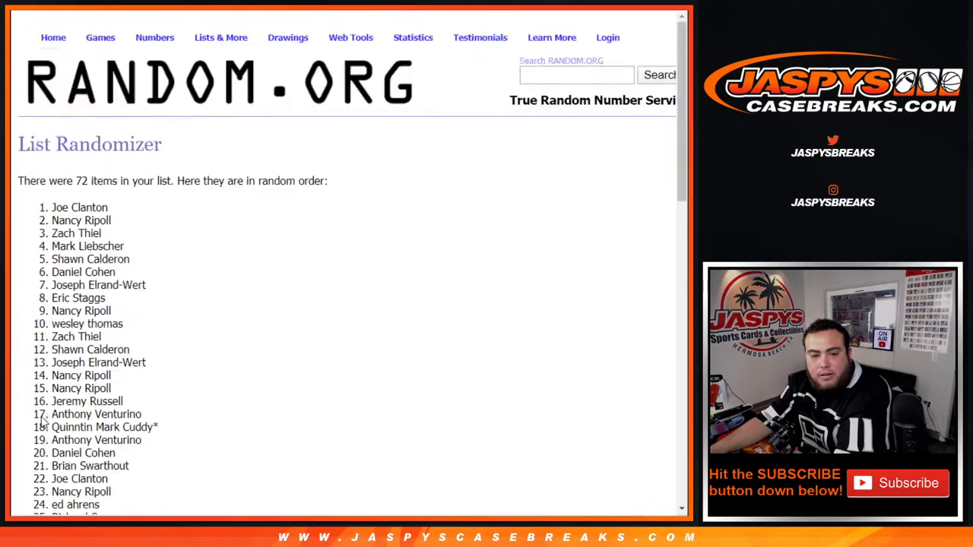
{"action": "scroll", "coordinate": [42, 419], "scroll_direction": "down", "scroll_amount": 10}
{"action": "left_click", "coordinate": [39, 410]}
{"action": "scroll", "coordinate": [42, 423], "scroll_direction": "down", "scroll_amount": 2}
{"action": "scroll", "coordinate": [42, 422], "scroll_direction": "down", "scroll_amount": 10}
{"action": "left_click", "coordinate": [39, 410]}
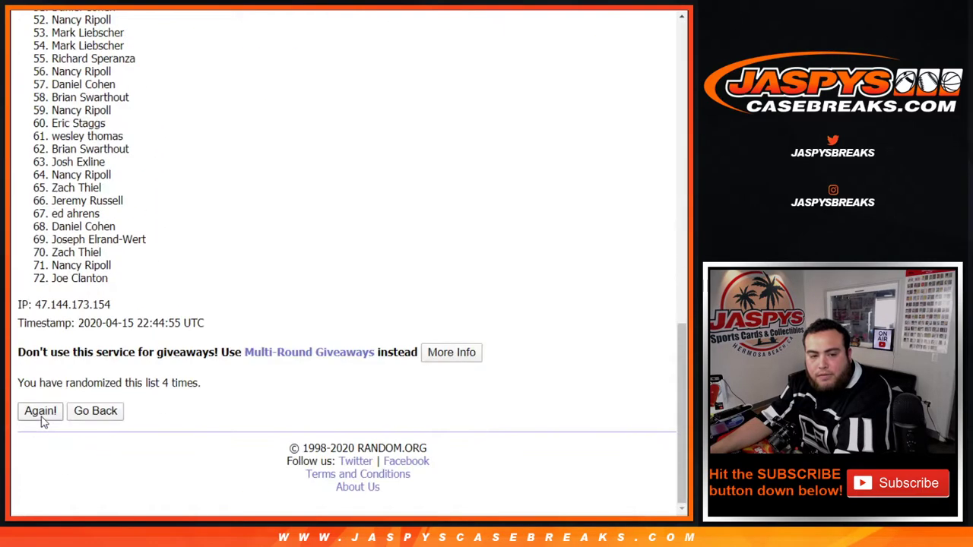
{"action": "scroll", "coordinate": [161, 380], "scroll_direction": "down", "scroll_amount": 2}
Copy all 72 shuffled customer names and paste them into the Google Sheets spreadsheet starting at cell A1
{"action": "scroll", "coordinate": [163, 380], "scroll_direction": "up", "scroll_amount": 15}
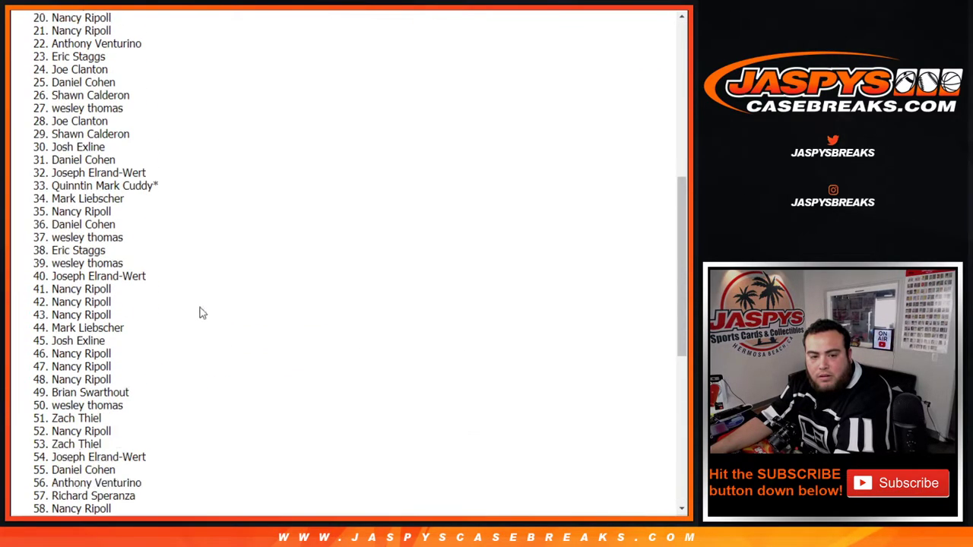
{"action": "left_click_drag", "start_coordinate": [50, 109], "coordinate": [145, 282]}
{"action": "scroll", "coordinate": [161, 195], "scroll_direction": "down", "scroll_amount": 10}
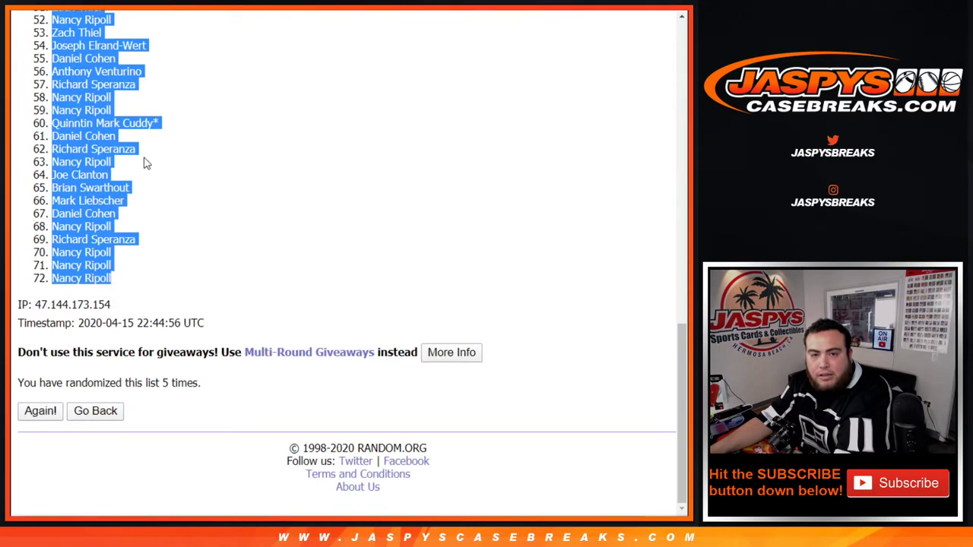
{"action": "key", "text": "ctrl+c"}
{"action": "key", "text": "alt+Tab"}
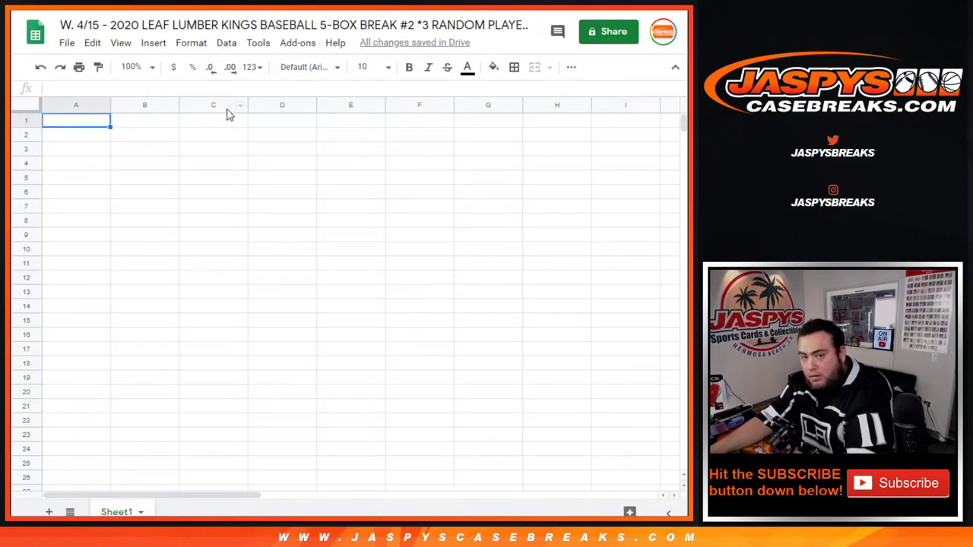
{"action": "key", "text": "ctrl+v"}
Return to the List Randomizer form holding the baseball players and randomize that list five times
{"action": "key", "text": "ctrl+Tab"}
{"action": "key", "text": "ctrl+Tab"}
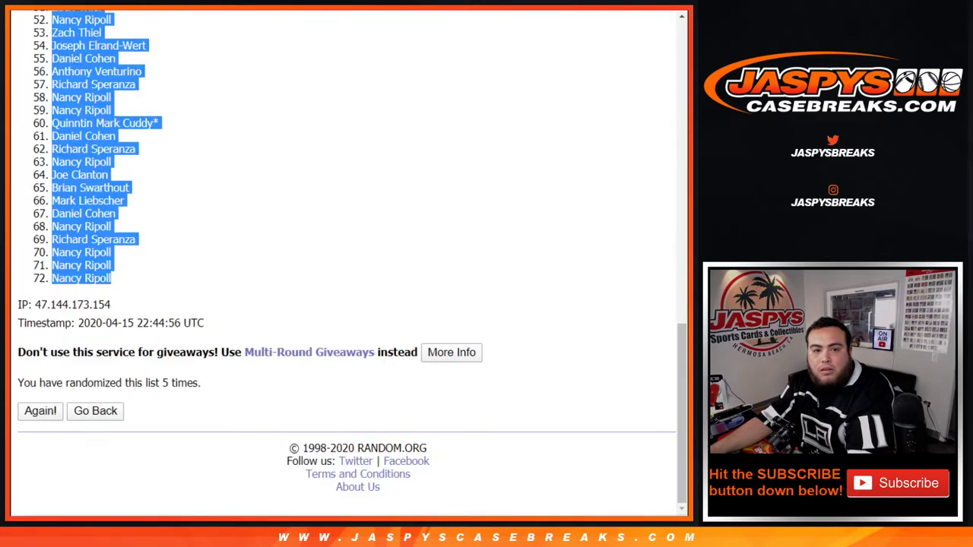
{"action": "key", "text": "ctrl+Tab"}
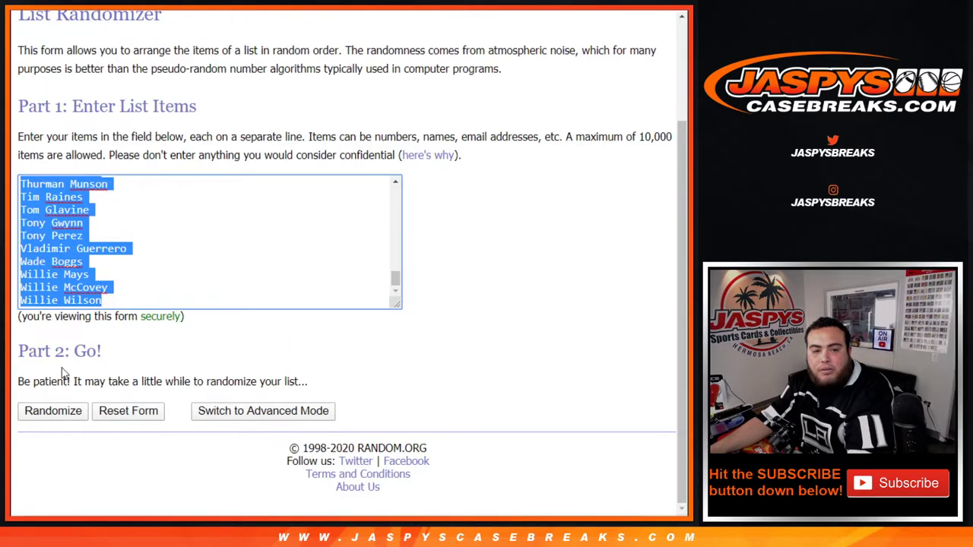
{"action": "left_click", "coordinate": [52, 409]}
{"action": "scroll", "coordinate": [46, 411], "scroll_direction": "down", "scroll_amount": 10}
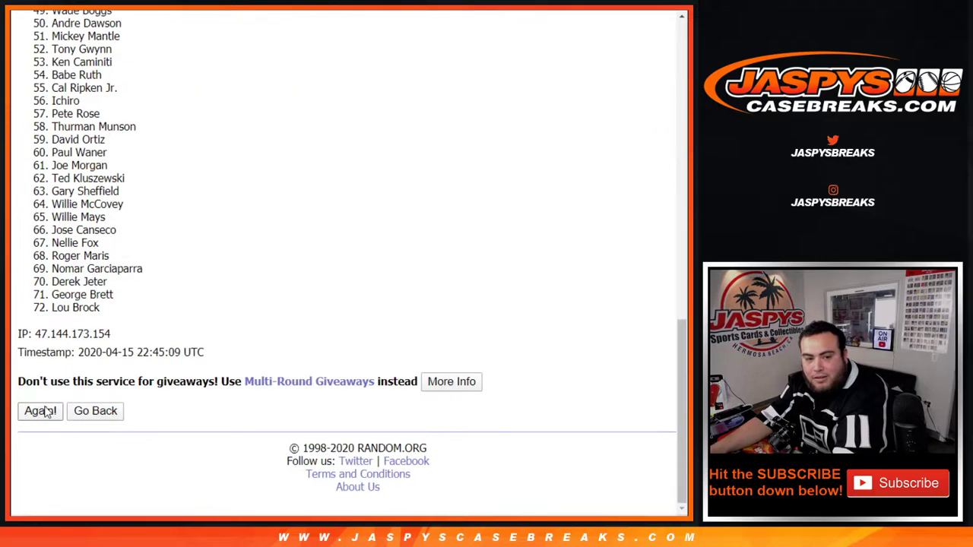
{"action": "left_click", "coordinate": [40, 410]}
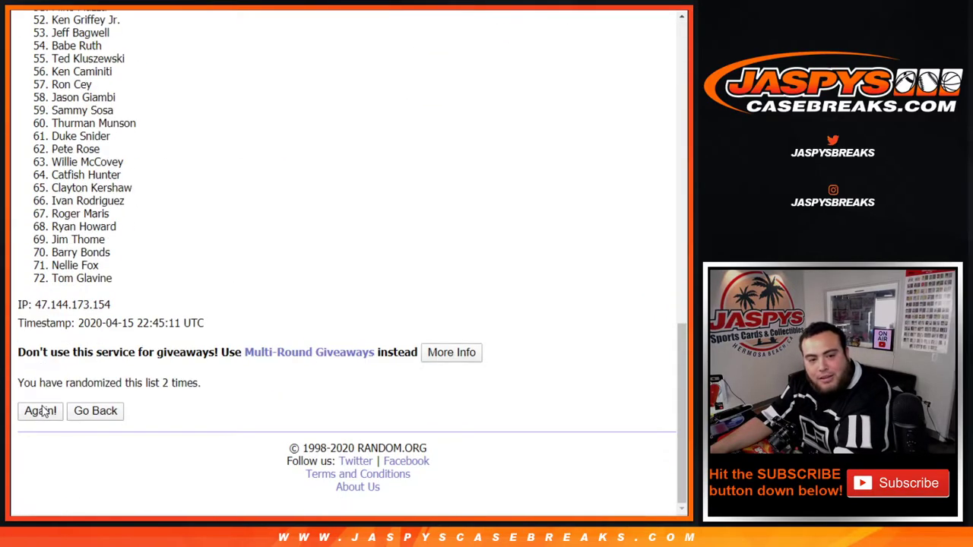
{"action": "left_click", "coordinate": [40, 411]}
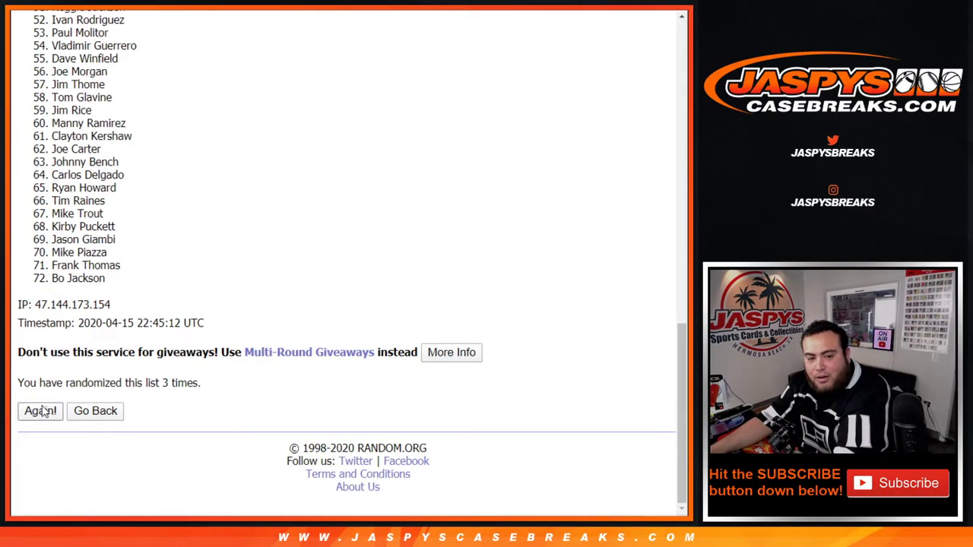
{"action": "left_click", "coordinate": [40, 411]}
{"action": "left_click", "coordinate": [41, 411]}
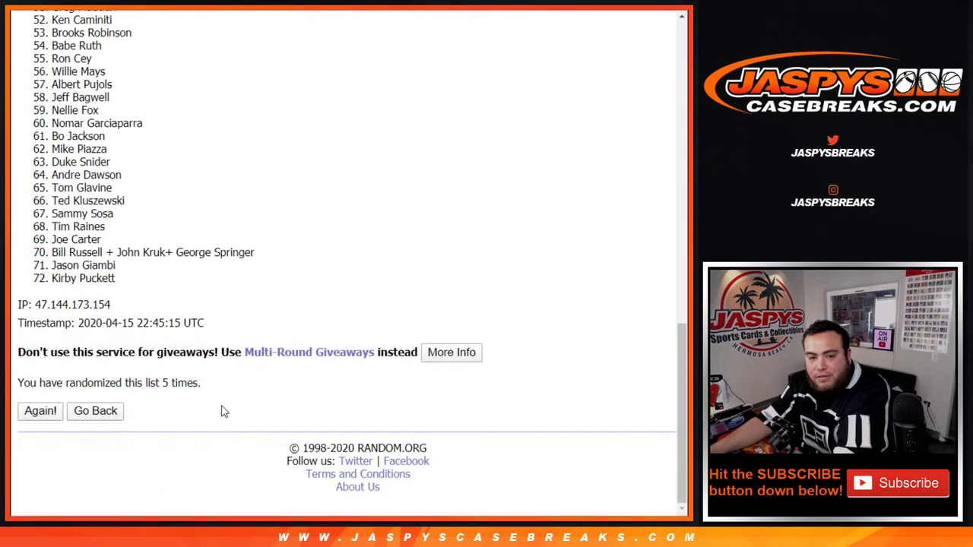
Copy all 72 shuffled player names and paste them into the spreadsheet starting at cell B1
{"action": "left_click_drag", "start_coordinate": [160, 383], "coordinate": [255, 378]}
{"action": "key", "text": "Home"}
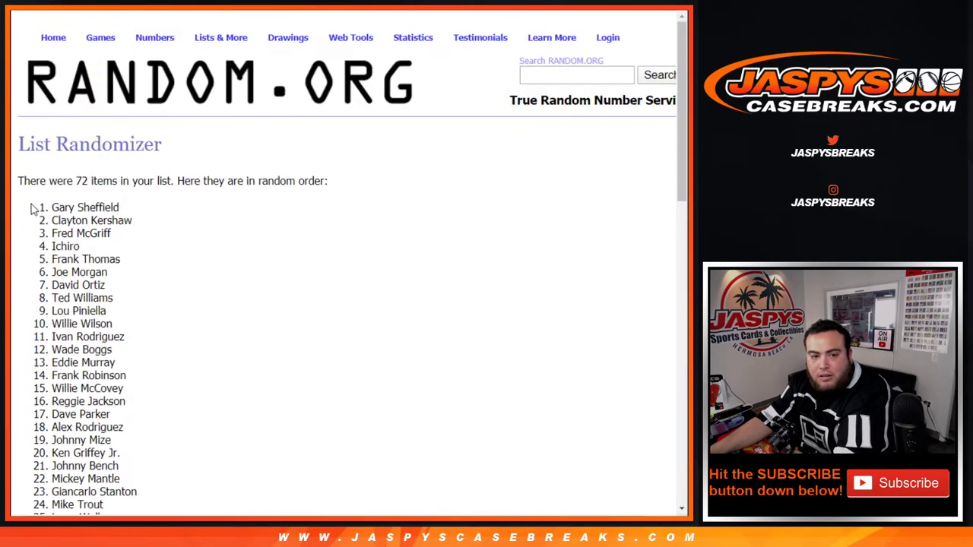
{"action": "left_click_drag", "start_coordinate": [30, 210], "coordinate": [139, 286]}
{"action": "scroll", "coordinate": [150, 216], "scroll_direction": "down", "scroll_amount": 10}
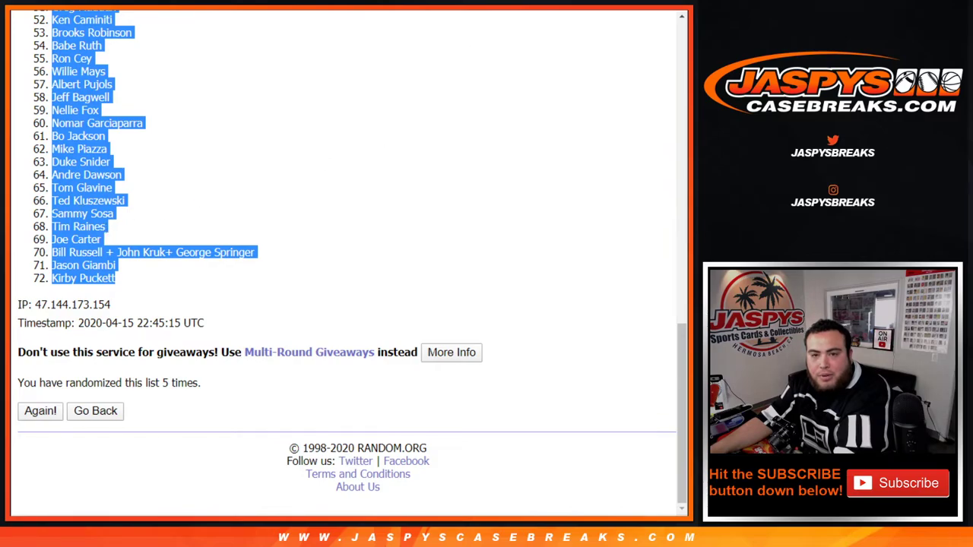
{"action": "key", "text": "alt+Tab"}
{"action": "left_click", "coordinate": [154, 124]}
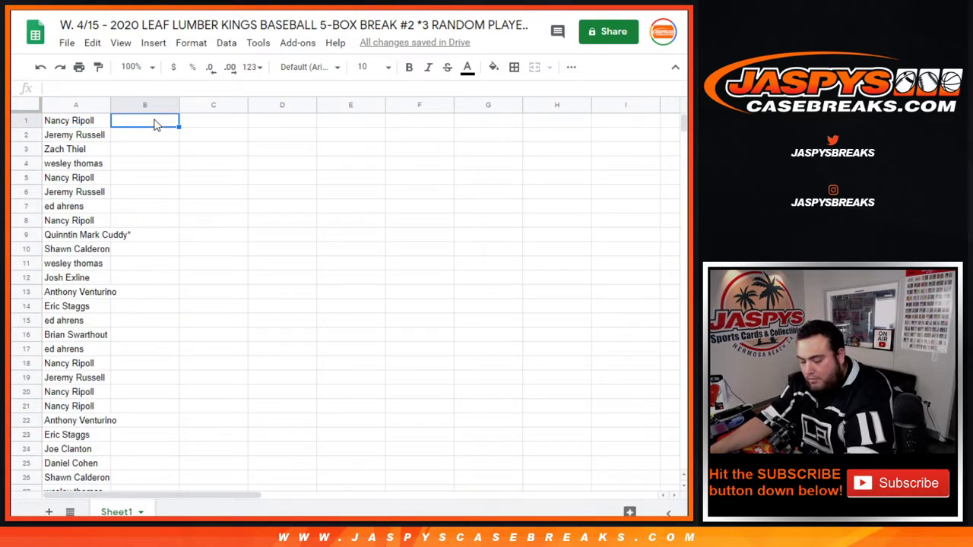
{"action": "key", "text": "ctrl+v"}
Set the whole sheet's font size to 14 and fit the widths of columns A and B to their contents
{"action": "left_click", "coordinate": [27, 105]}
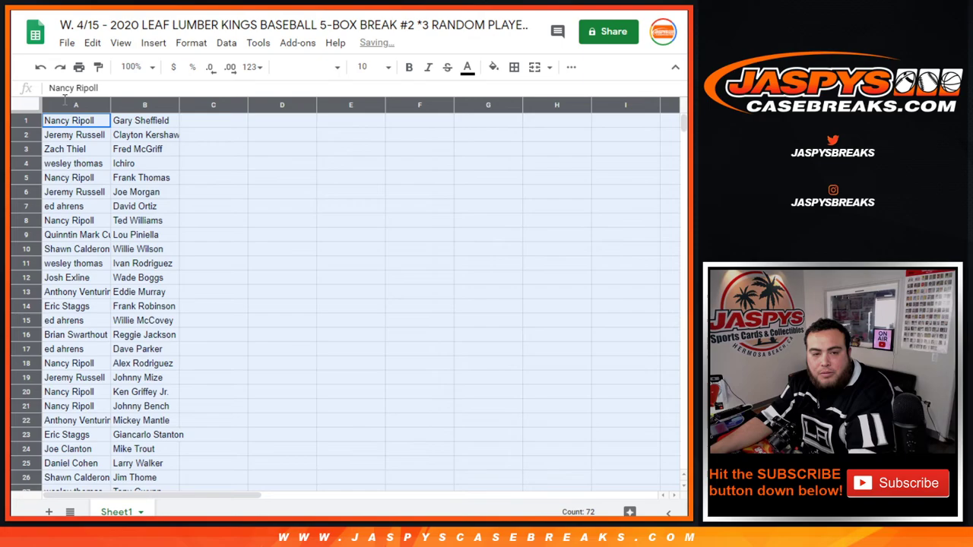
{"action": "left_click", "coordinate": [369, 67]}
{"action": "key", "text": "Return"}
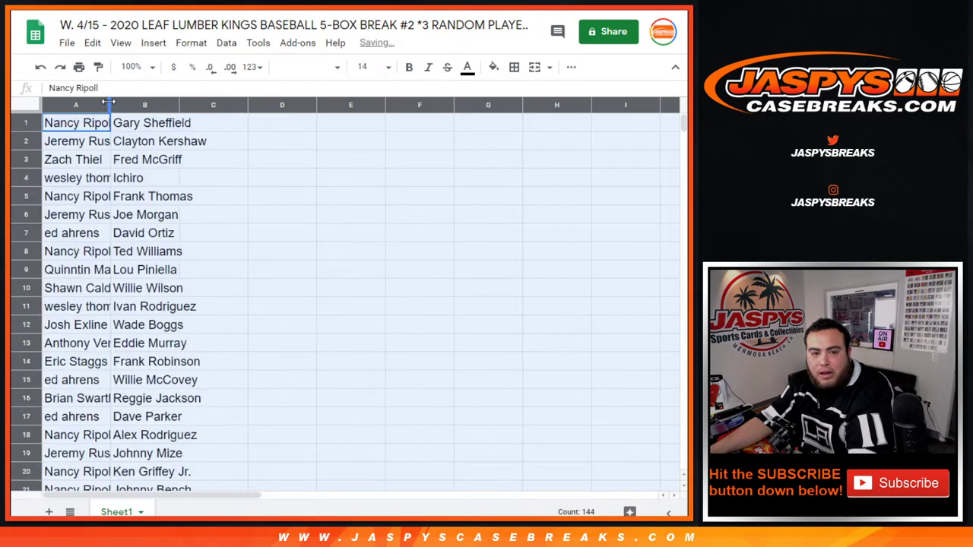
{"action": "double_click", "coordinate": [110, 105]}
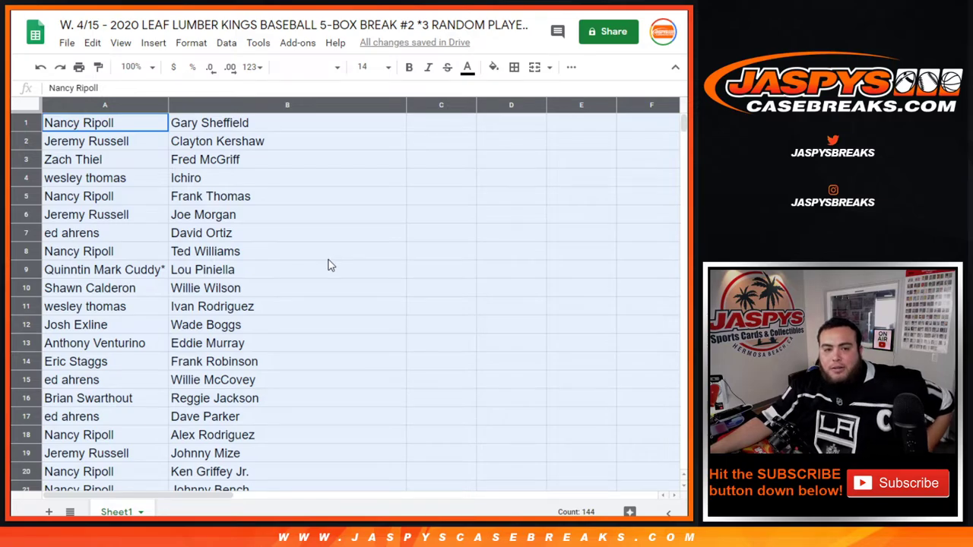
Review the customer and player pairings through row 72 and return to the start of the sheet
{"action": "scroll", "coordinate": [330, 264], "scroll_direction": "down", "scroll_amount": 4}
{"action": "scroll", "coordinate": [329, 264], "scroll_direction": "down", "scroll_amount": 4}
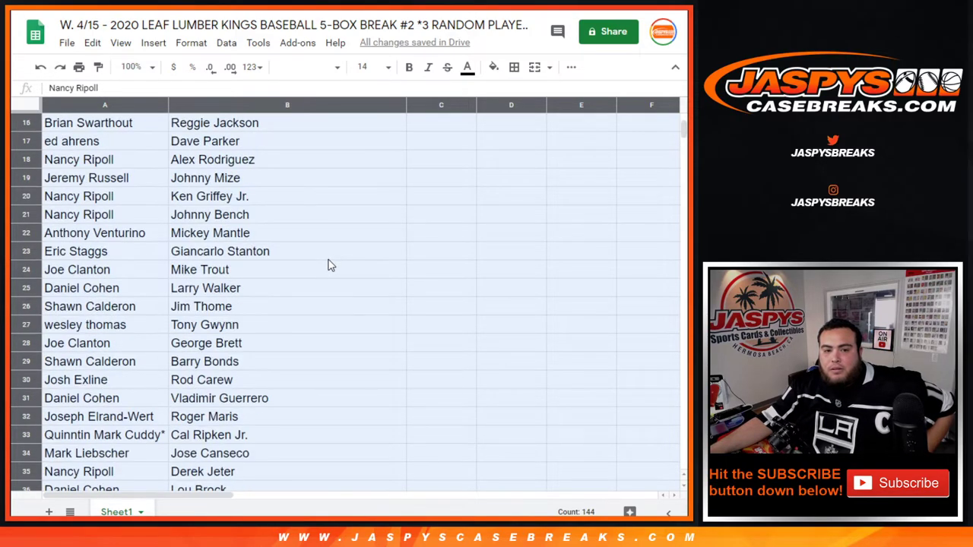
{"action": "scroll", "coordinate": [329, 264], "scroll_direction": "down", "scroll_amount": 4}
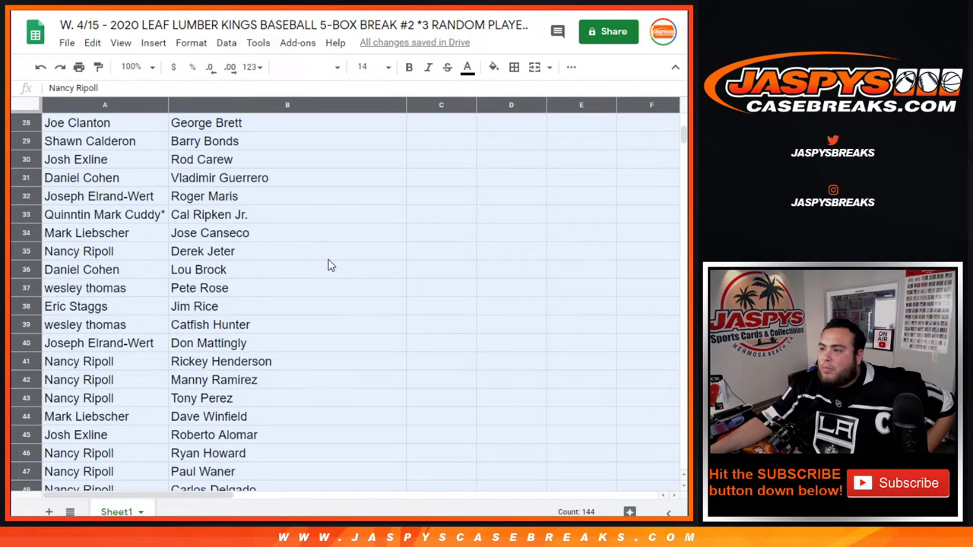
{"action": "scroll", "coordinate": [329, 264], "scroll_direction": "down", "scroll_amount": 5}
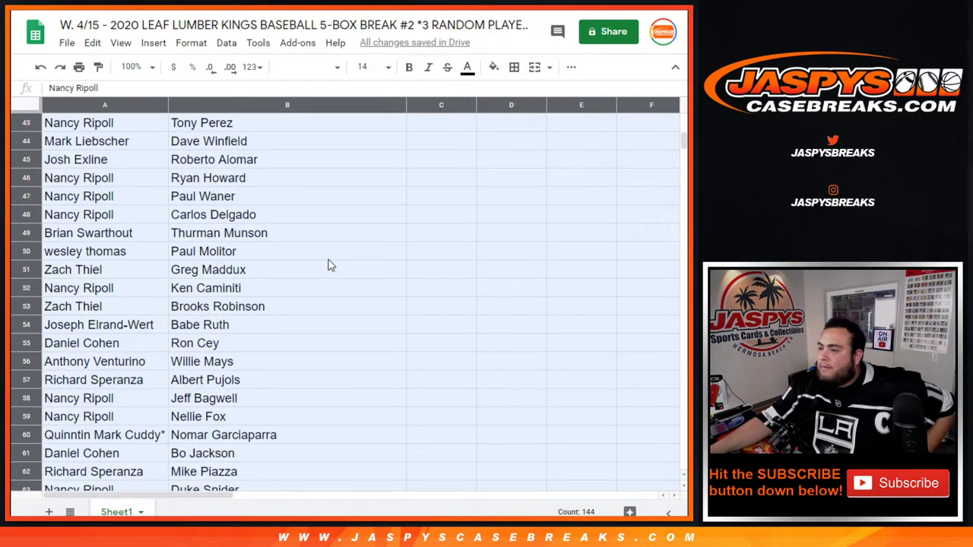
{"action": "scroll", "coordinate": [329, 265], "scroll_direction": "down", "scroll_amount": 1}
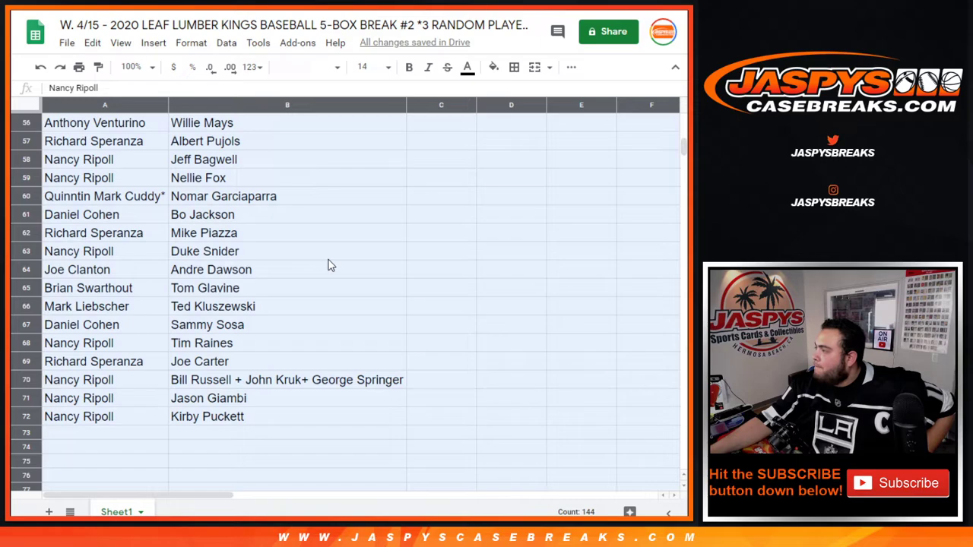
{"action": "scroll", "coordinate": [329, 265], "scroll_direction": "up", "scroll_amount": 18}
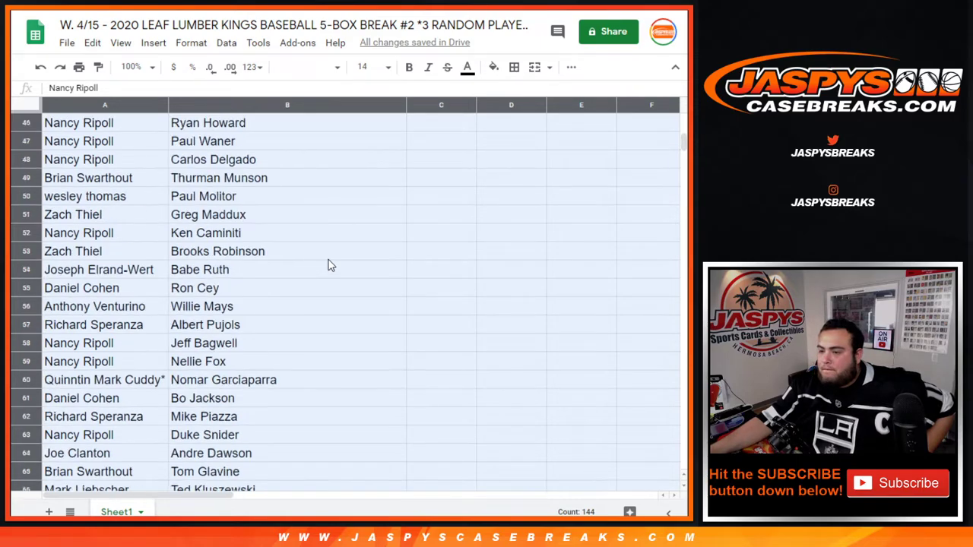
Sort the sheet from A to Z by the customer names in column A
{"action": "left_click", "coordinate": [120, 191]}
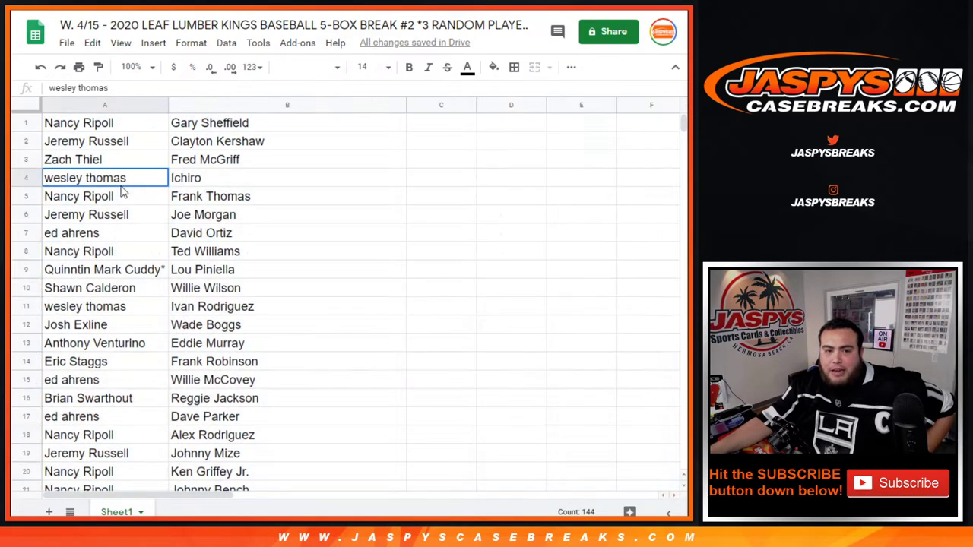
{"action": "right_click", "coordinate": [157, 107]}
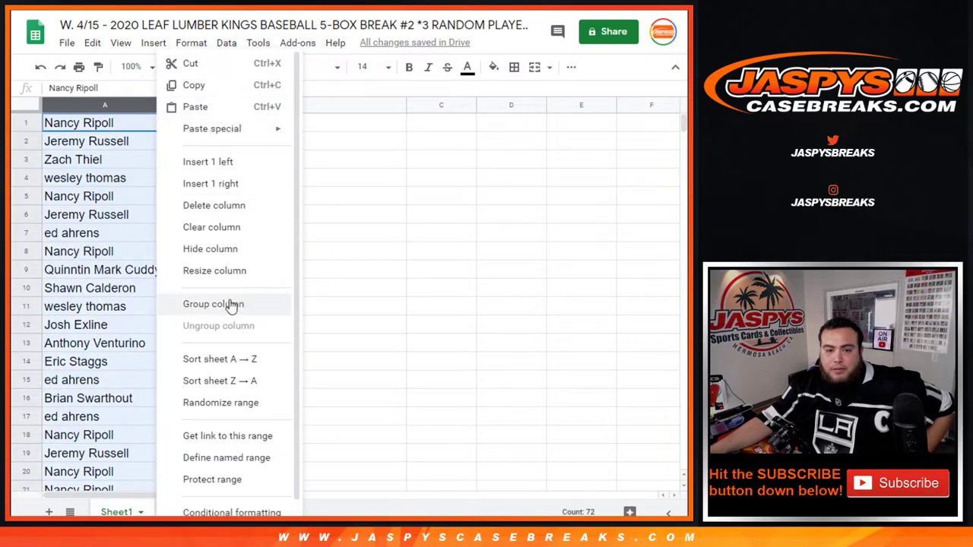
{"action": "left_click", "coordinate": [215, 360]}
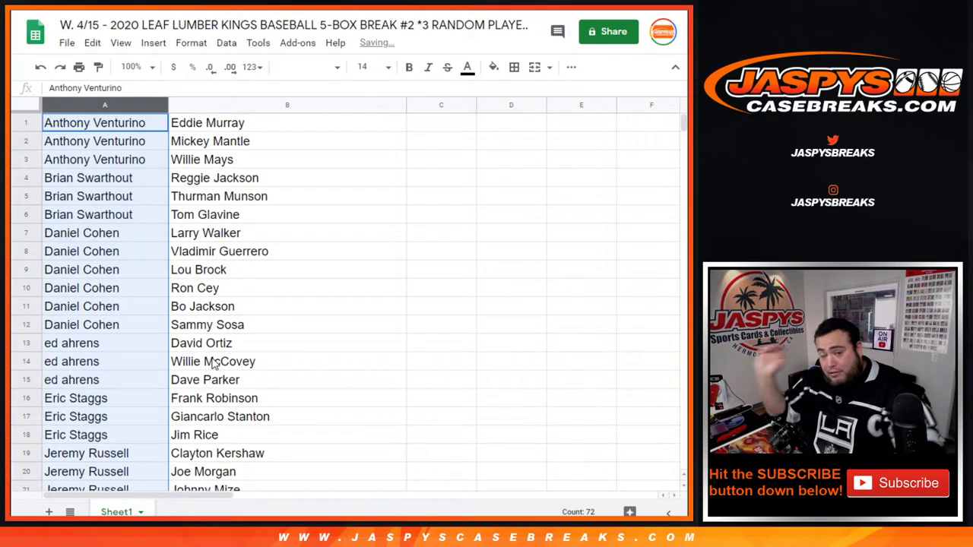
Highlight each customer's block of player pairings in turn from row 1 through row 18 to read them out
{"action": "left_click_drag", "start_coordinate": [147, 130], "coordinate": [256, 159]}
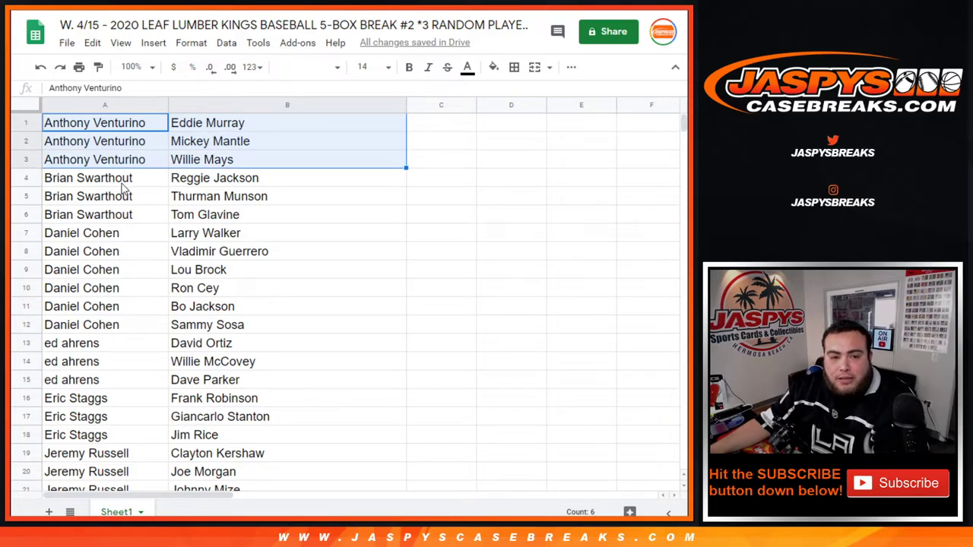
{"action": "left_click_drag", "start_coordinate": [122, 181], "coordinate": [245, 220]}
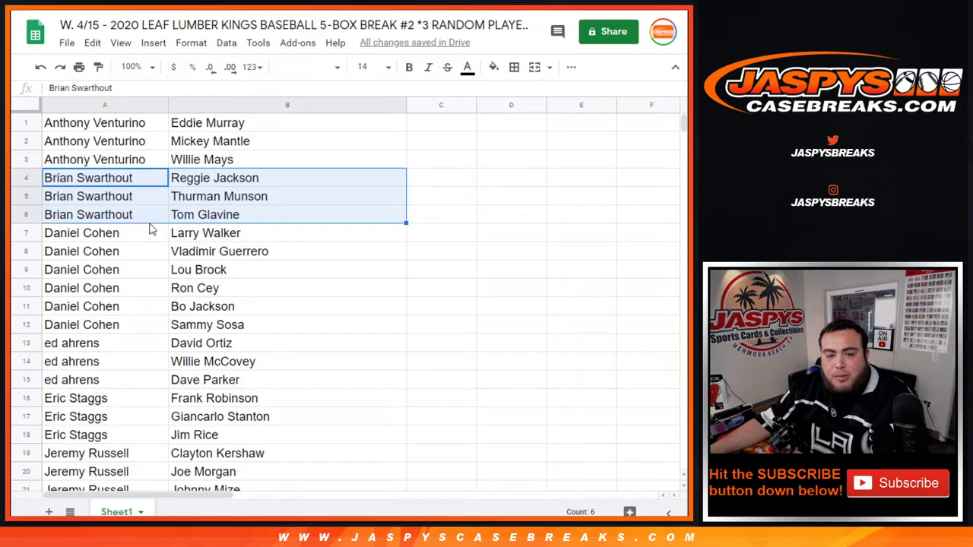
{"action": "left_click_drag", "start_coordinate": [132, 239], "coordinate": [243, 326]}
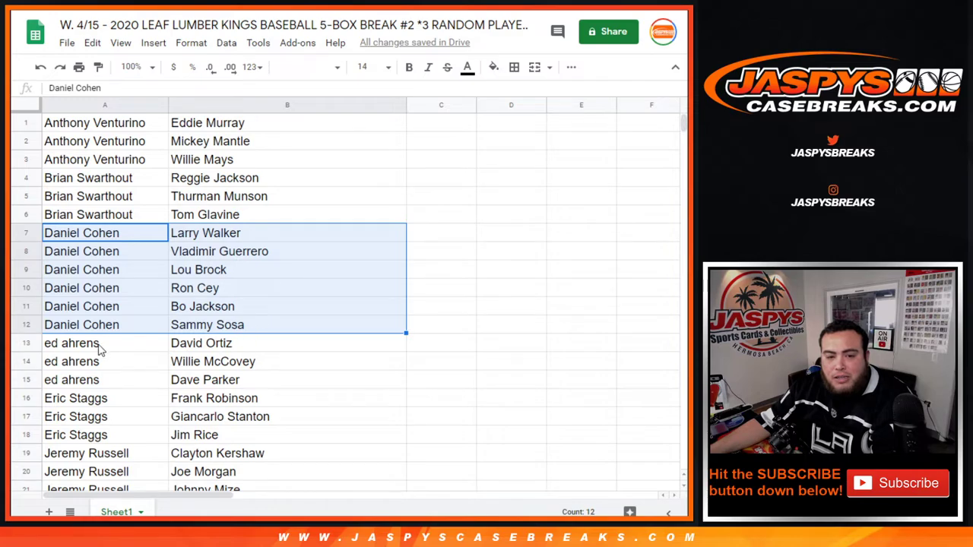
{"action": "left_click_drag", "start_coordinate": [98, 347], "coordinate": [226, 378]}
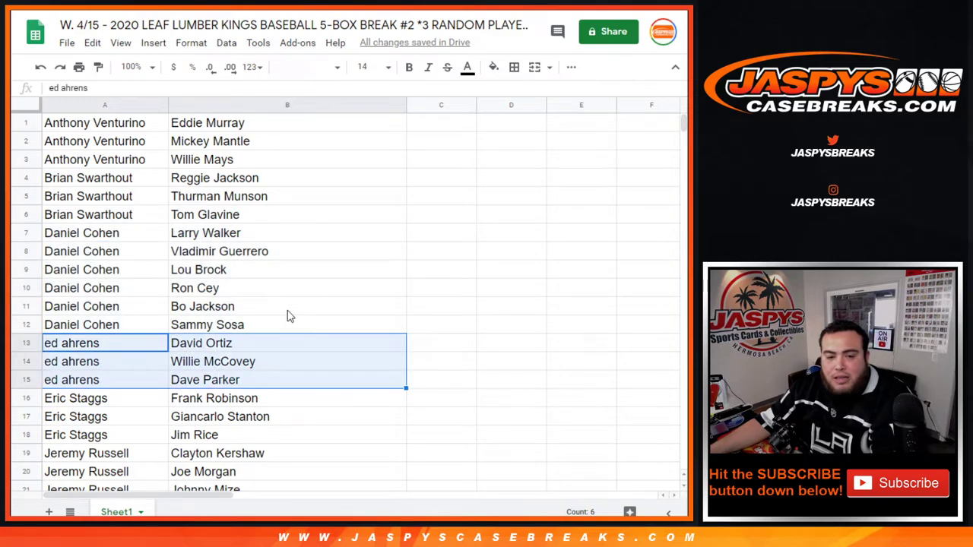
{"action": "scroll", "coordinate": [125, 403], "scroll_direction": "down", "scroll_amount": 5}
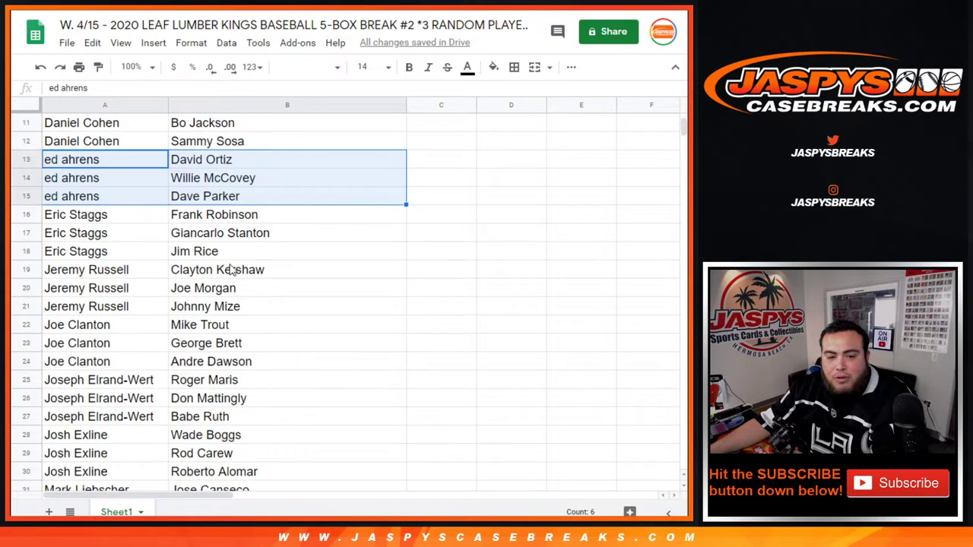
{"action": "left_click_drag", "start_coordinate": [115, 219], "coordinate": [279, 259]}
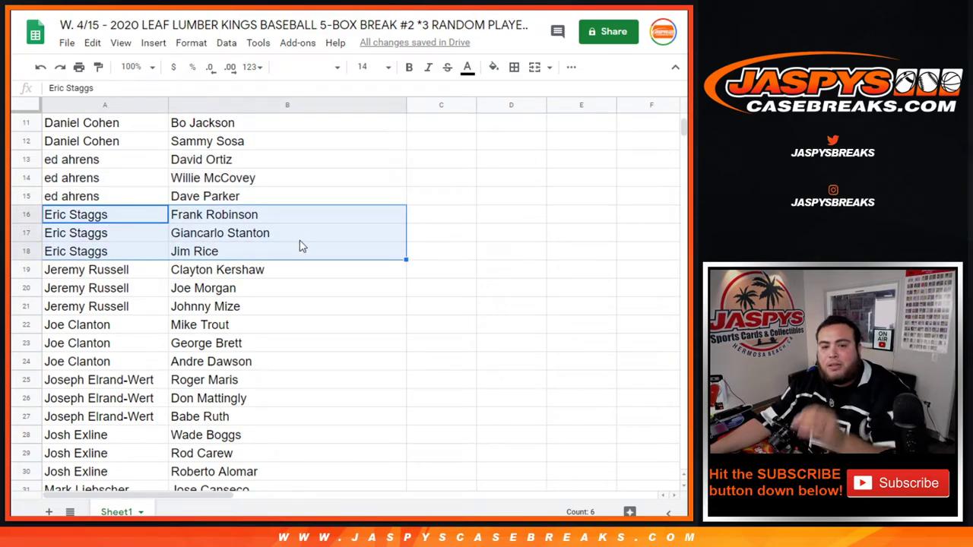
Highlight and read each customer's block of player pairings in rows 19 through 33
{"action": "scroll", "coordinate": [190, 220], "scroll_direction": "down", "scroll_amount": 3}
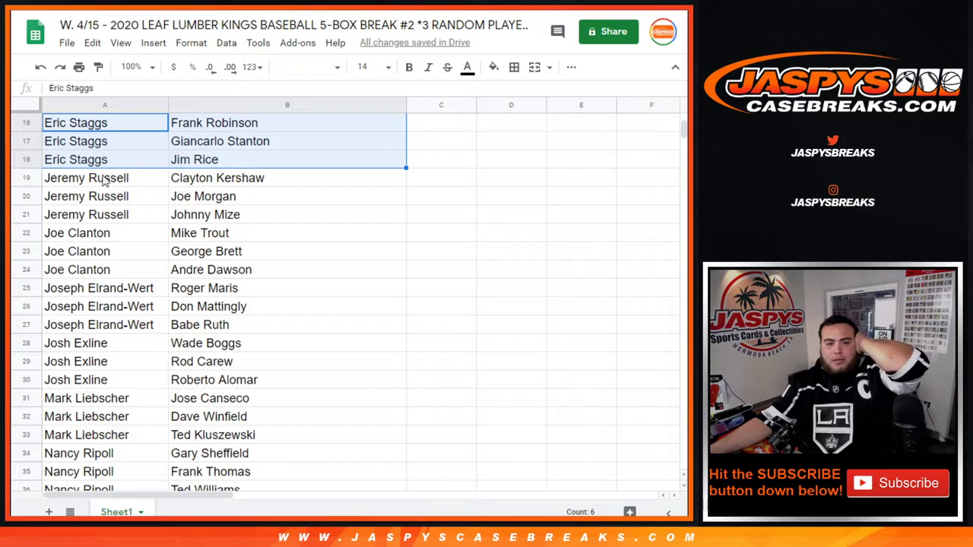
{"action": "left_click_drag", "start_coordinate": [110, 181], "coordinate": [198, 218]}
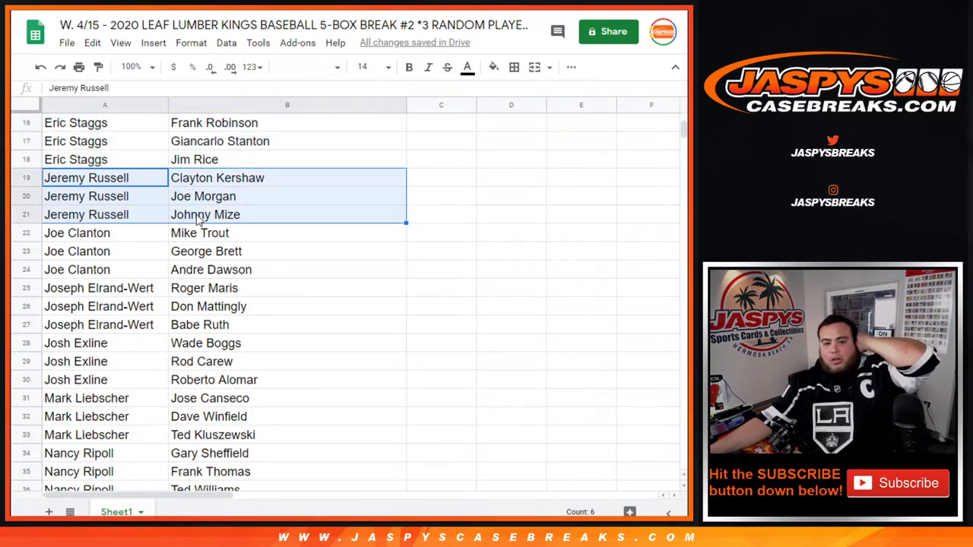
{"action": "left_click_drag", "start_coordinate": [78, 236], "coordinate": [234, 273]}
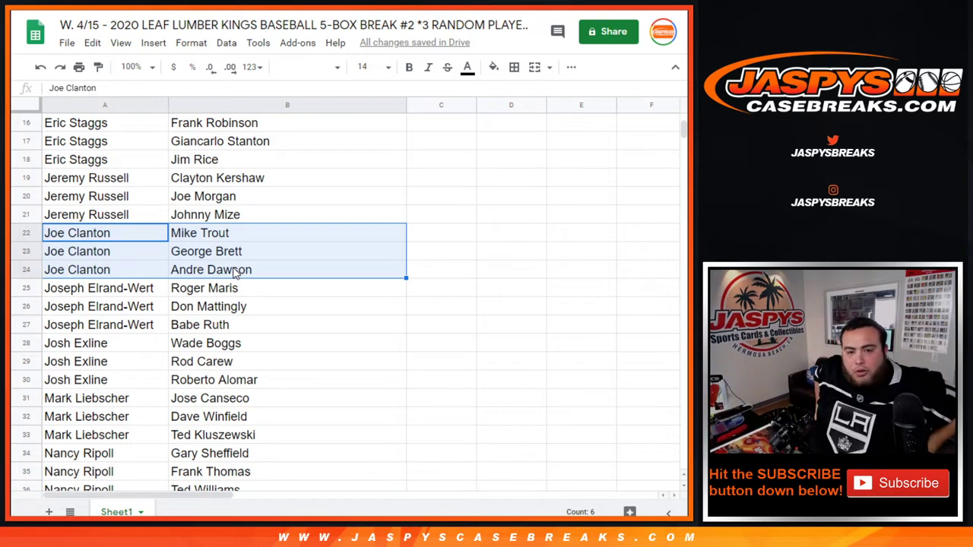
{"action": "scroll", "coordinate": [229, 272], "scroll_direction": "down", "scroll_amount": 1}
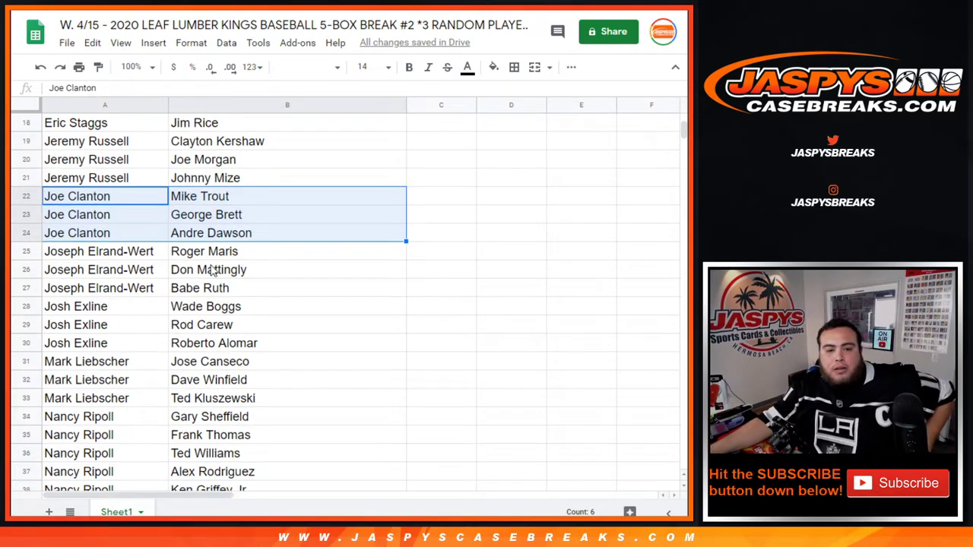
{"action": "left_click_drag", "start_coordinate": [113, 253], "coordinate": [270, 302]}
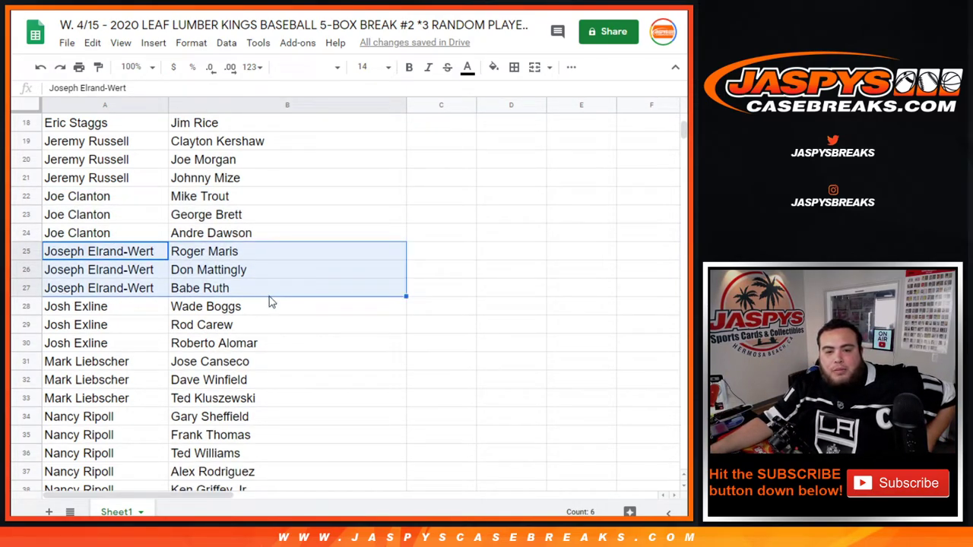
{"action": "scroll", "coordinate": [320, 250], "scroll_direction": "down", "scroll_amount": 2}
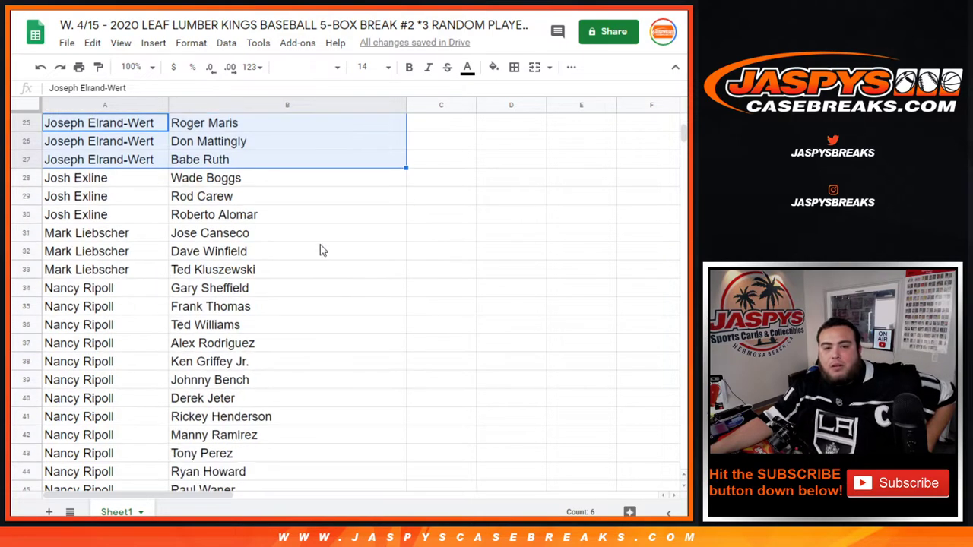
{"action": "scroll", "coordinate": [321, 245], "scroll_direction": "up", "scroll_amount": 1}
{"action": "left_click_drag", "start_coordinate": [118, 224], "coordinate": [287, 259]}
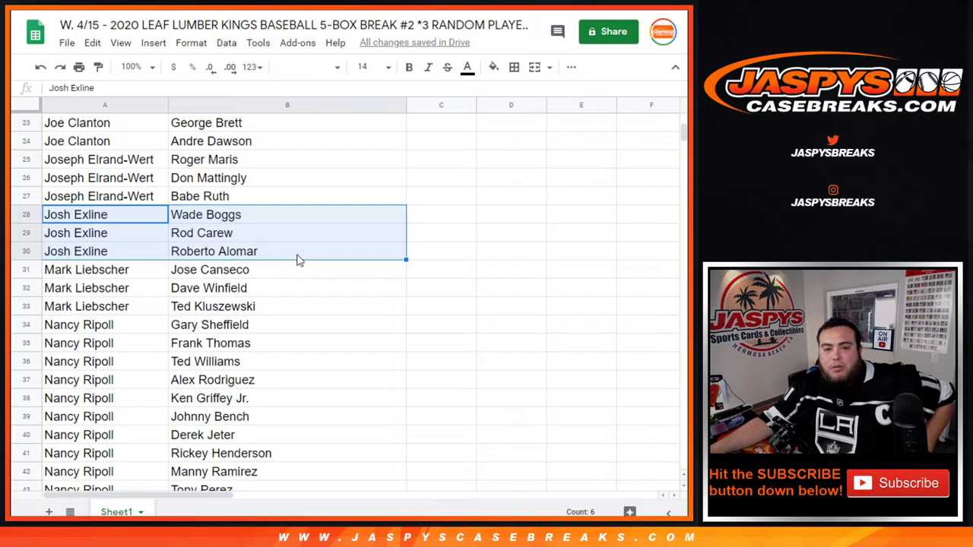
{"action": "left_click_drag", "start_coordinate": [129, 272], "coordinate": [261, 310]}
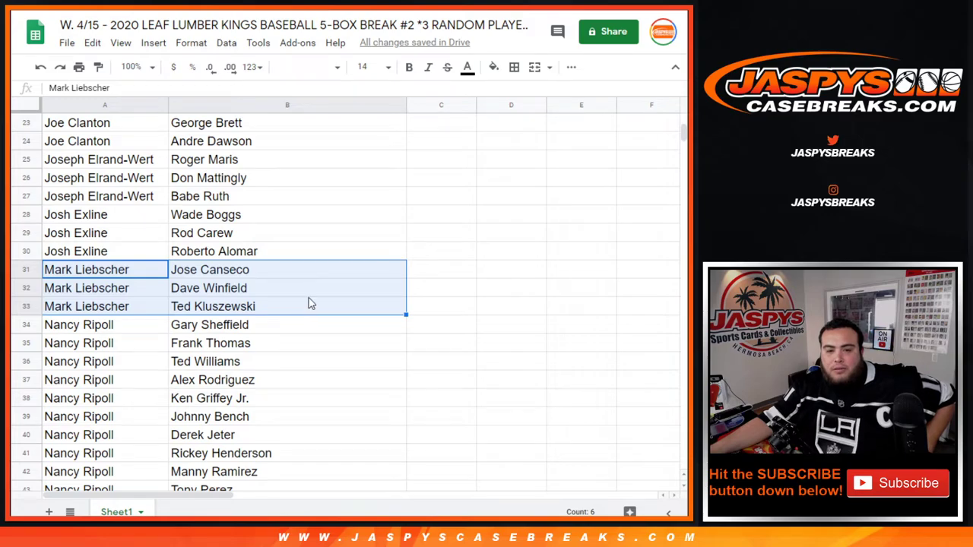
Highlight the single customer's long block in rows 34 through 54 and read through its players
{"action": "left_click_drag", "start_coordinate": [115, 327], "coordinate": [279, 431]}
{"action": "scroll", "coordinate": [358, 413], "scroll_direction": "up", "scroll_amount": 3}
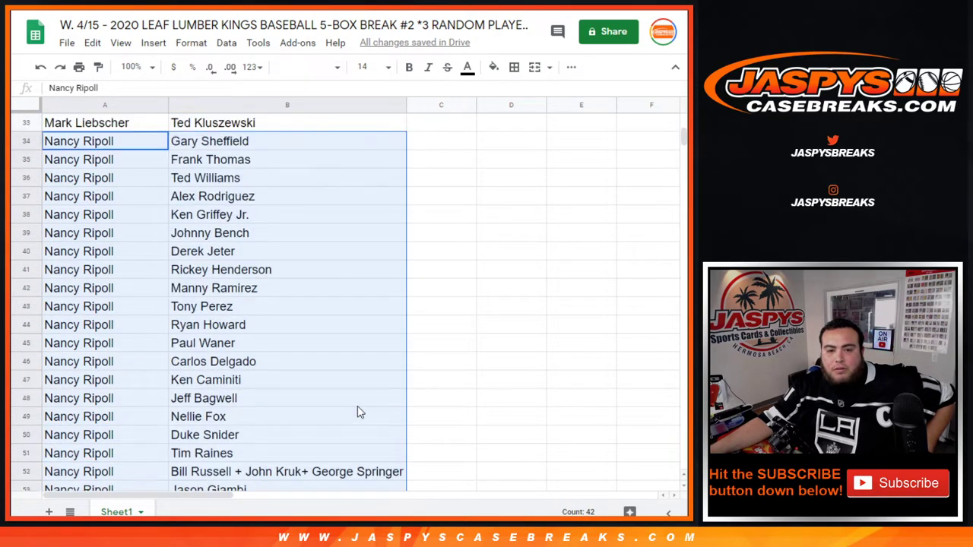
{"action": "scroll", "coordinate": [358, 413], "scroll_direction": "down", "scroll_amount": 1}
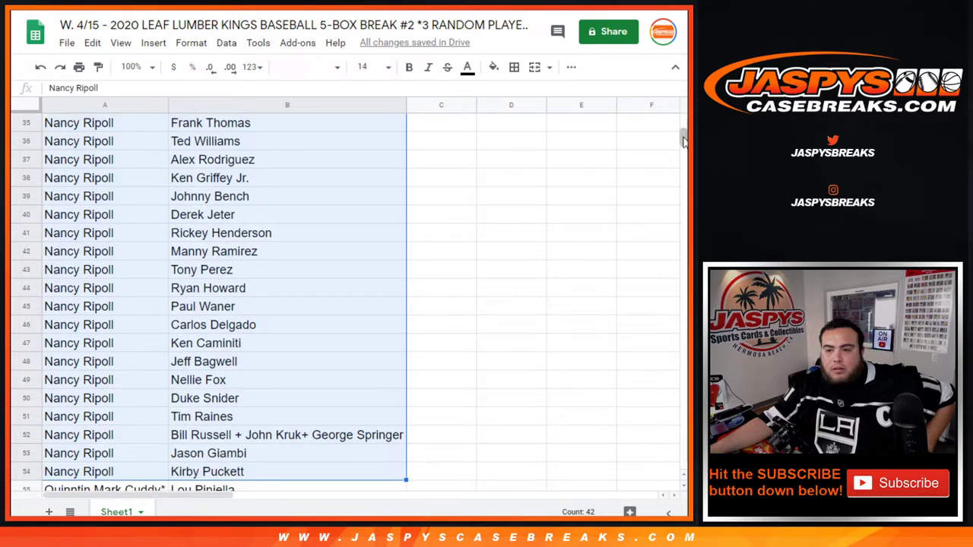
{"action": "scroll", "coordinate": [304, 241], "scroll_direction": "up", "scroll_amount": 1}
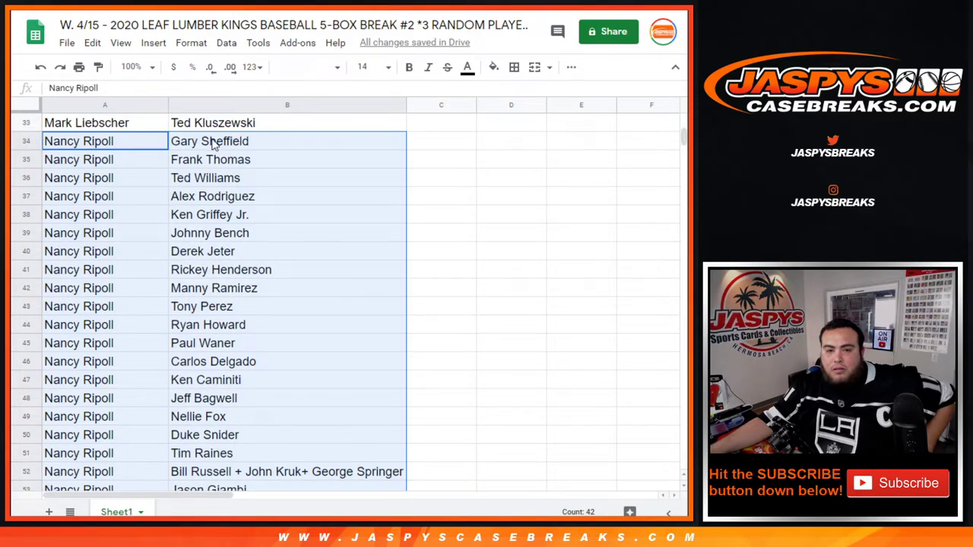
{"action": "scroll", "coordinate": [214, 146], "scroll_direction": "down", "scroll_amount": 1}
{"action": "scroll", "coordinate": [213, 145], "scroll_direction": "up", "scroll_amount": 1}
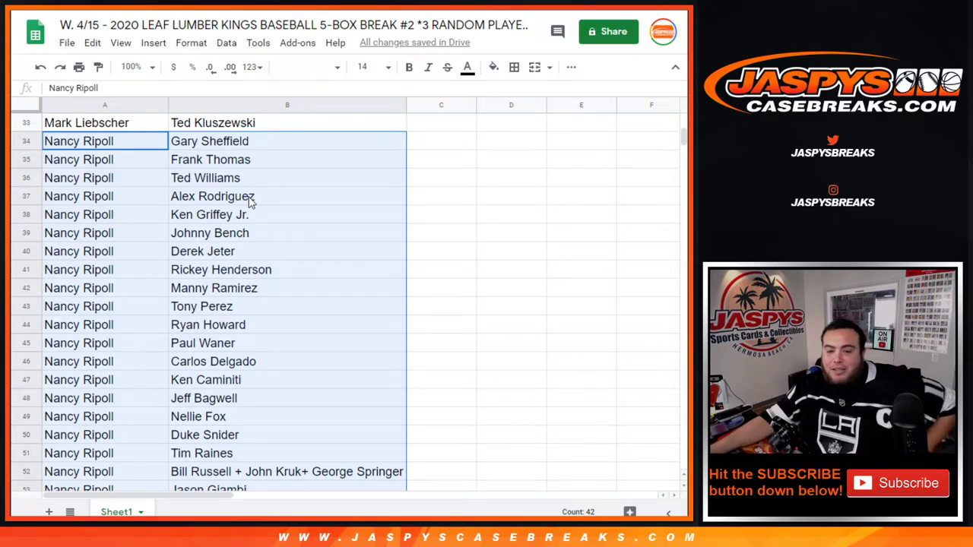
{"action": "scroll", "coordinate": [365, 330], "scroll_direction": "down", "scroll_amount": 1}
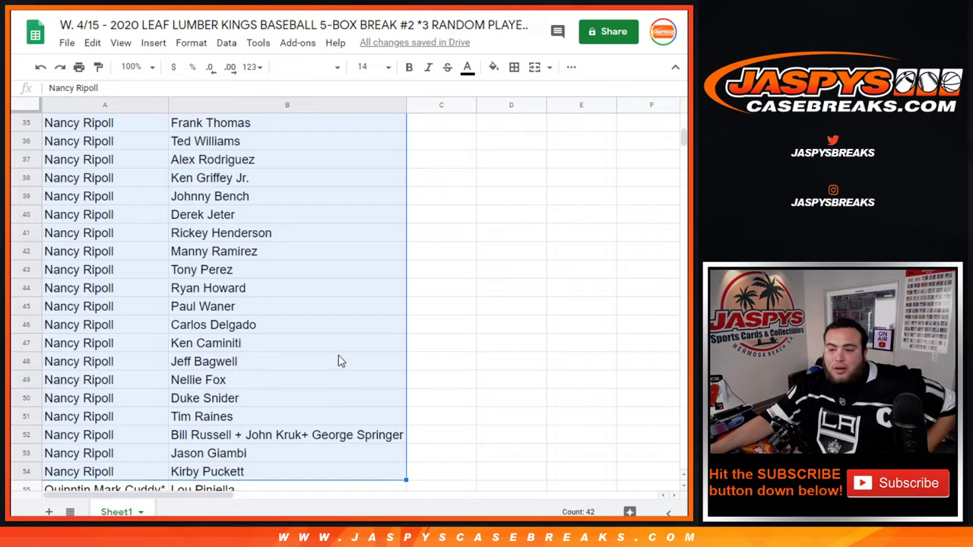
{"action": "scroll", "coordinate": [340, 358], "scroll_direction": "down", "scroll_amount": 1}
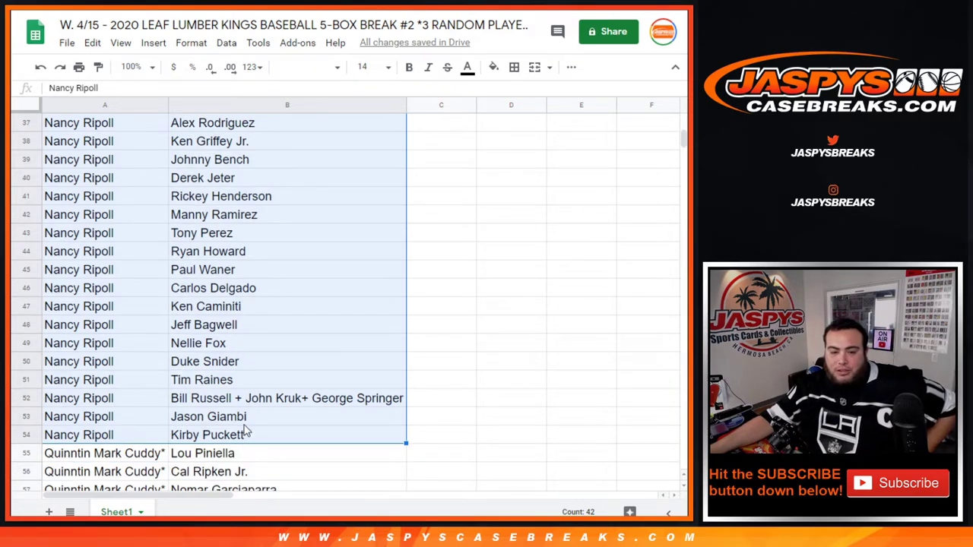
Highlight and read the remaining customers' blocks of player pairings in rows 55 through 72
{"action": "scroll", "coordinate": [297, 426], "scroll_direction": "down", "scroll_amount": 5}
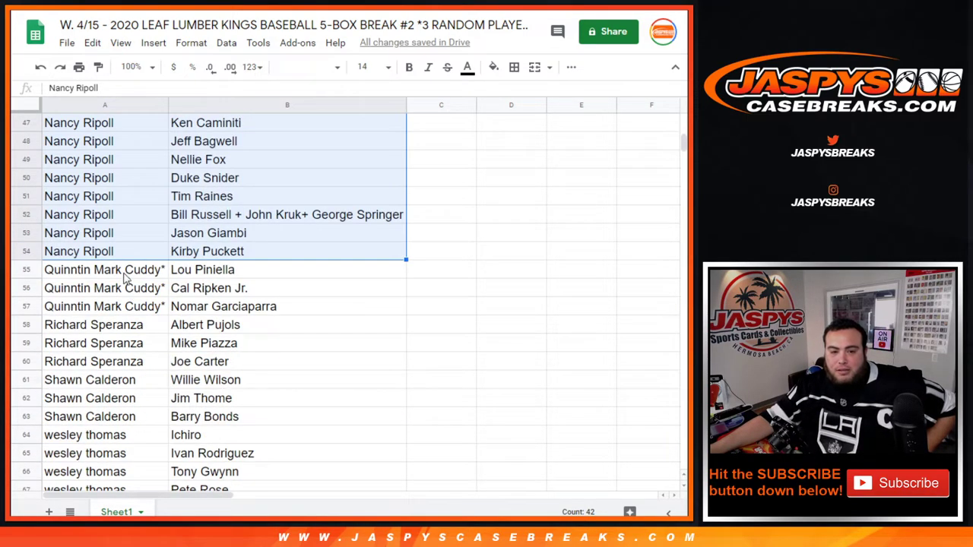
{"action": "left_click_drag", "start_coordinate": [125, 275], "coordinate": [280, 313]}
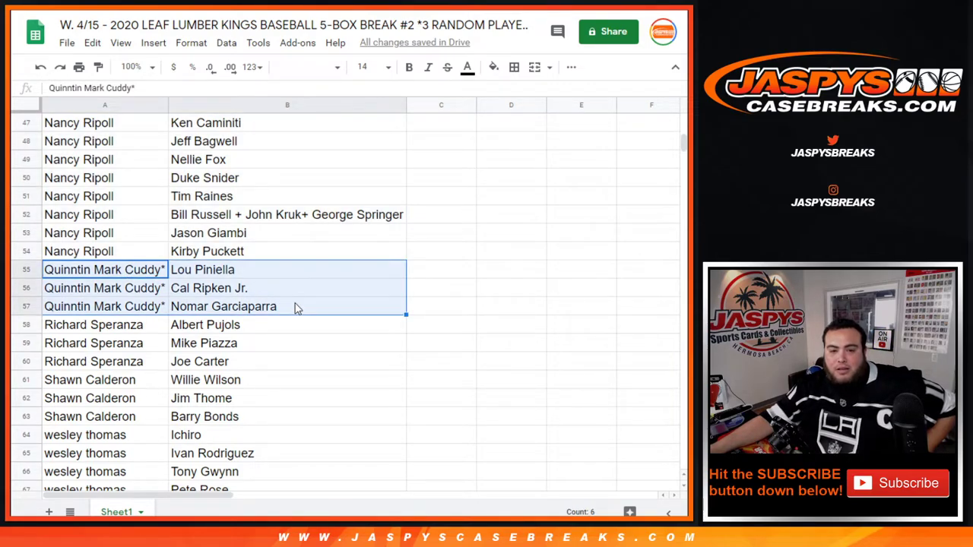
{"action": "scroll", "coordinate": [263, 339], "scroll_direction": "down", "scroll_amount": 3}
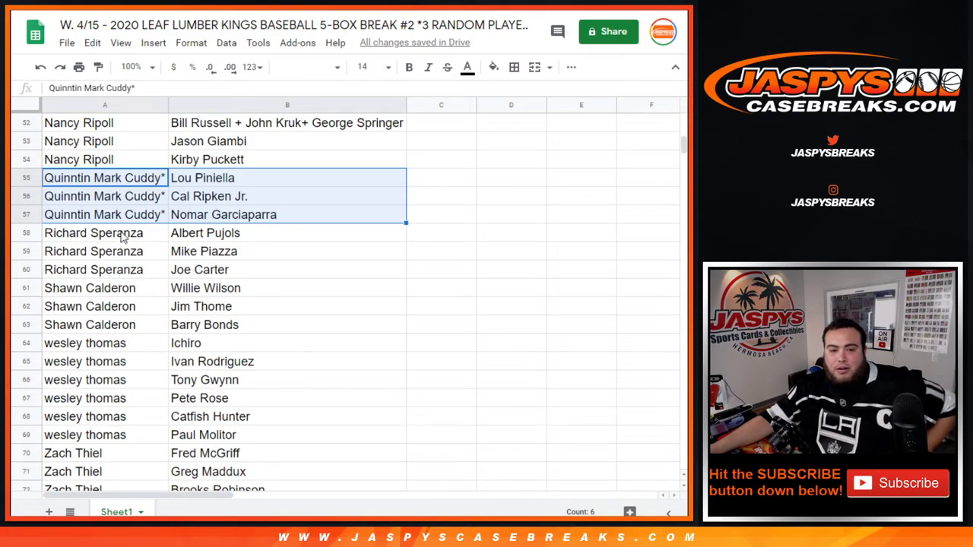
{"action": "left_click_drag", "start_coordinate": [122, 238], "coordinate": [256, 276]}
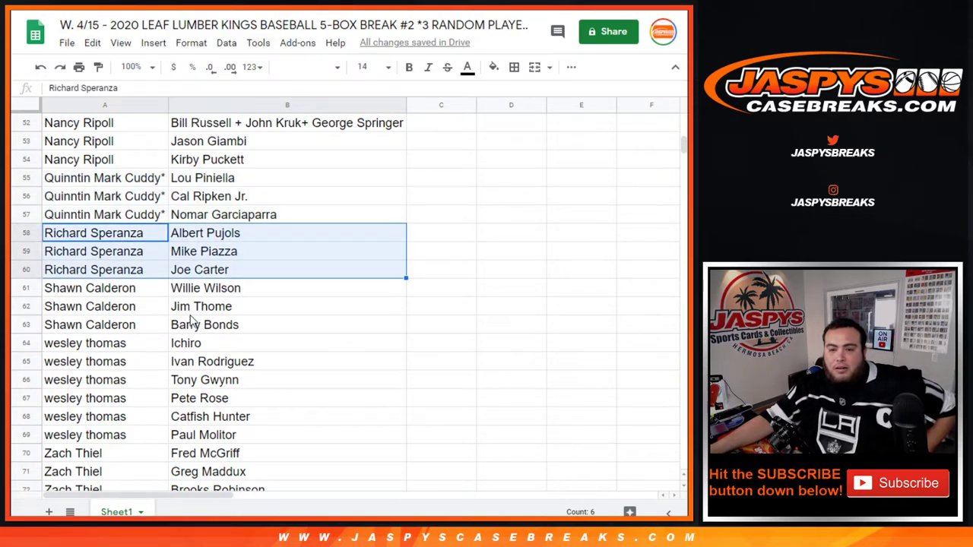
{"action": "left_click_drag", "start_coordinate": [106, 297], "coordinate": [255, 327]}
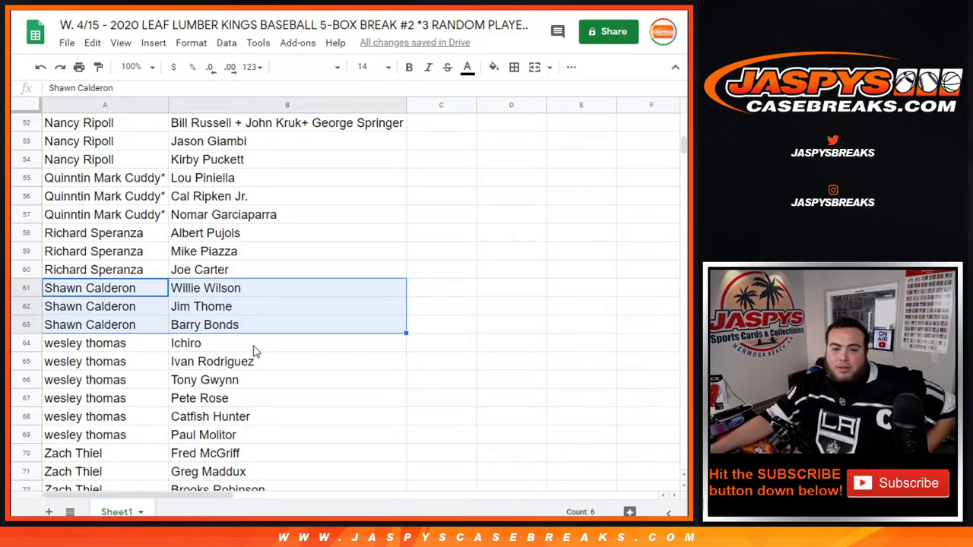
{"action": "left_click_drag", "start_coordinate": [131, 348], "coordinate": [253, 437]}
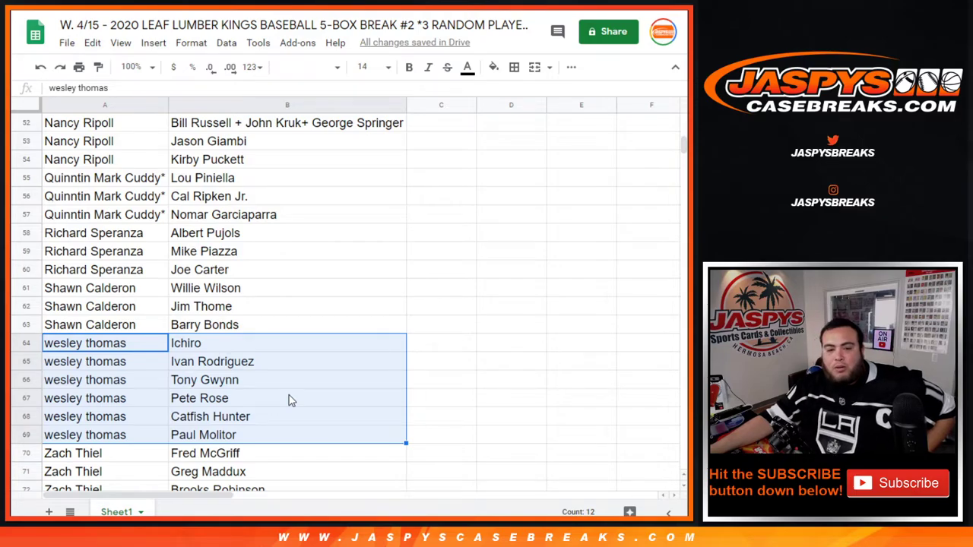
{"action": "scroll", "coordinate": [289, 373], "scroll_direction": "down", "scroll_amount": 1}
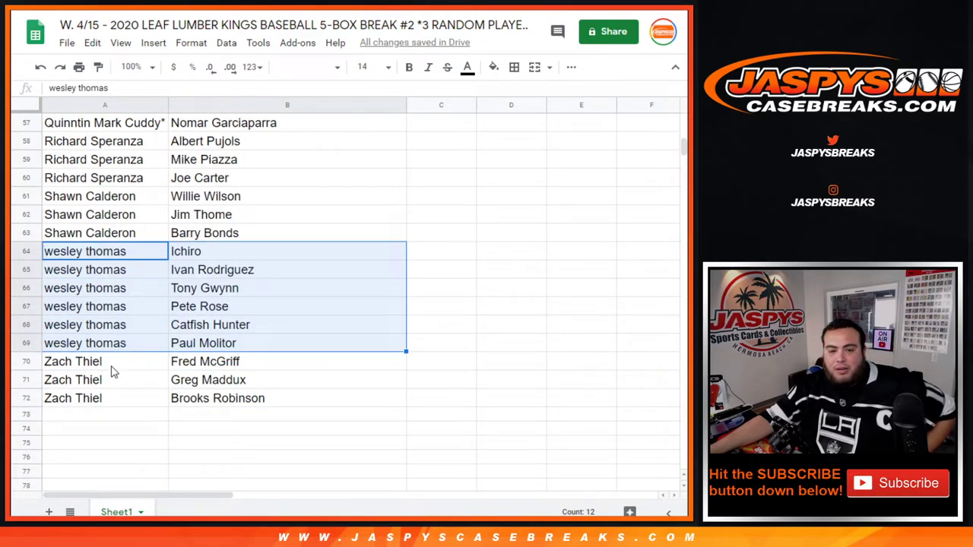
{"action": "left_click_drag", "start_coordinate": [113, 365], "coordinate": [246, 400]}
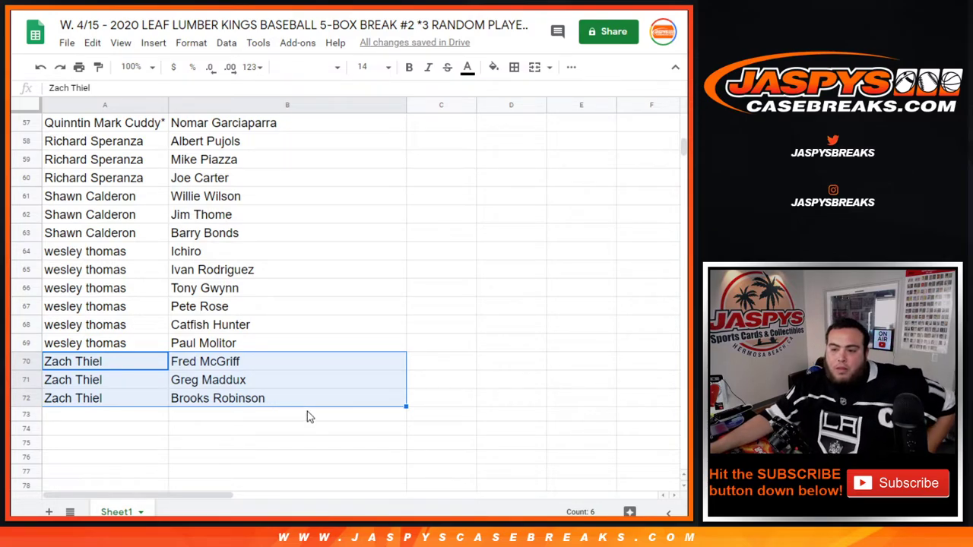
Turn on link sharing for the spreadsheet, copy its link, and set the access for invited people to Can view
{"action": "scroll", "coordinate": [309, 416], "scroll_direction": "up", "scroll_amount": 18}
{"action": "scroll", "coordinate": [309, 417], "scroll_direction": "down", "scroll_amount": 6}
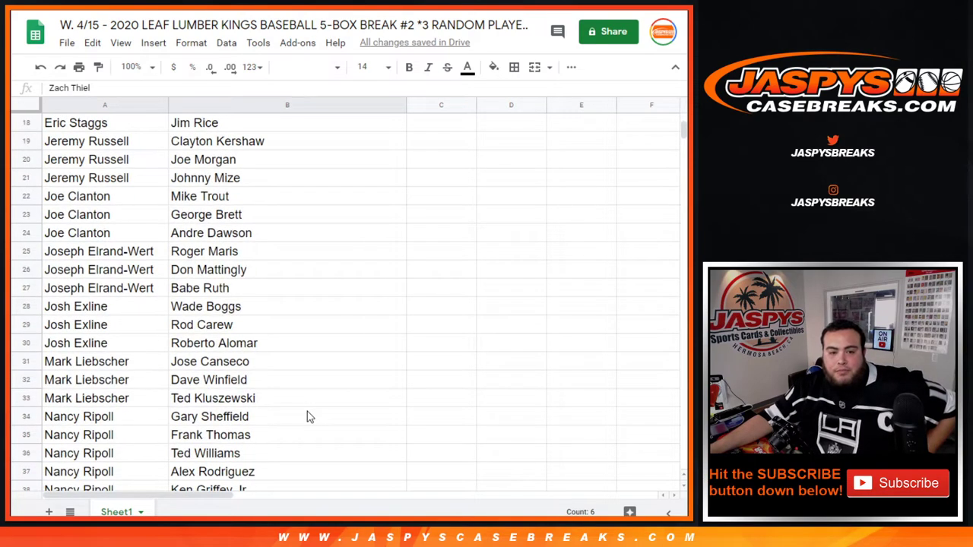
{"action": "scroll", "coordinate": [308, 416], "scroll_direction": "up", "scroll_amount": 6}
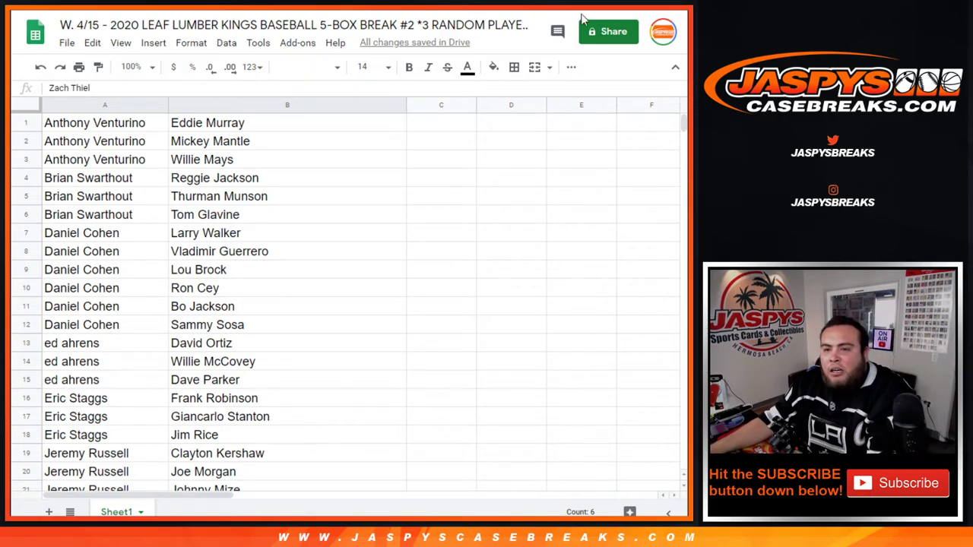
{"action": "left_click", "coordinate": [609, 33]}
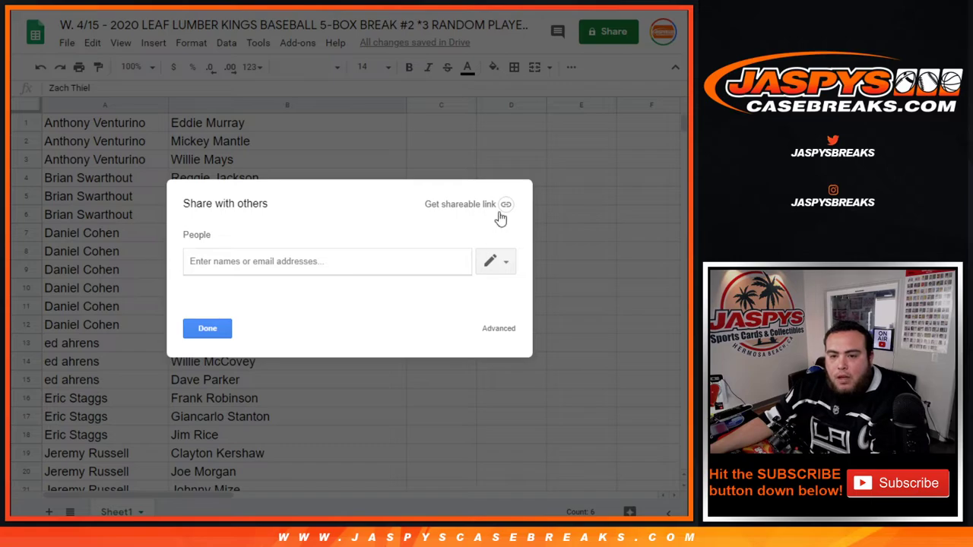
{"action": "left_click", "coordinate": [500, 213]}
{"action": "left_click", "coordinate": [494, 361]}
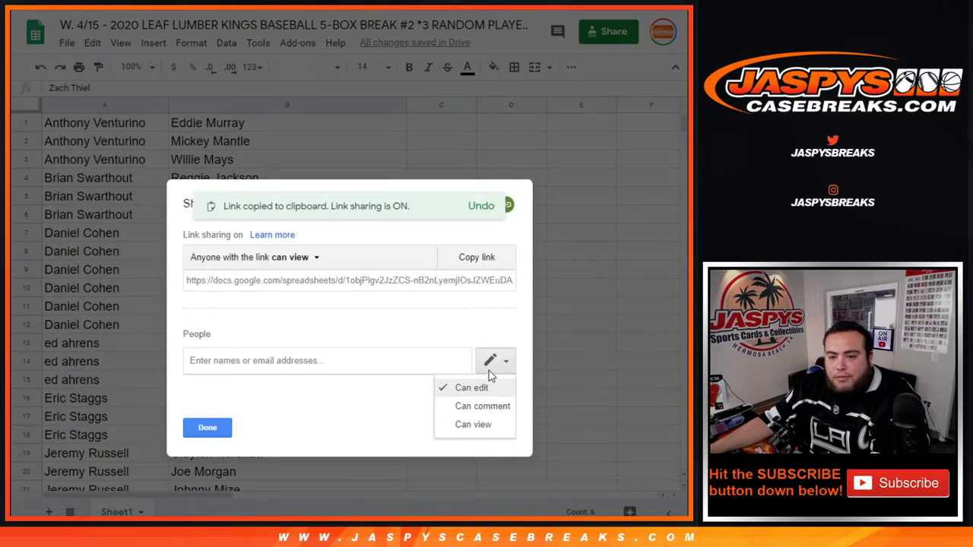
{"action": "left_click", "coordinate": [498, 430]}
{"action": "left_click", "coordinate": [213, 424]}
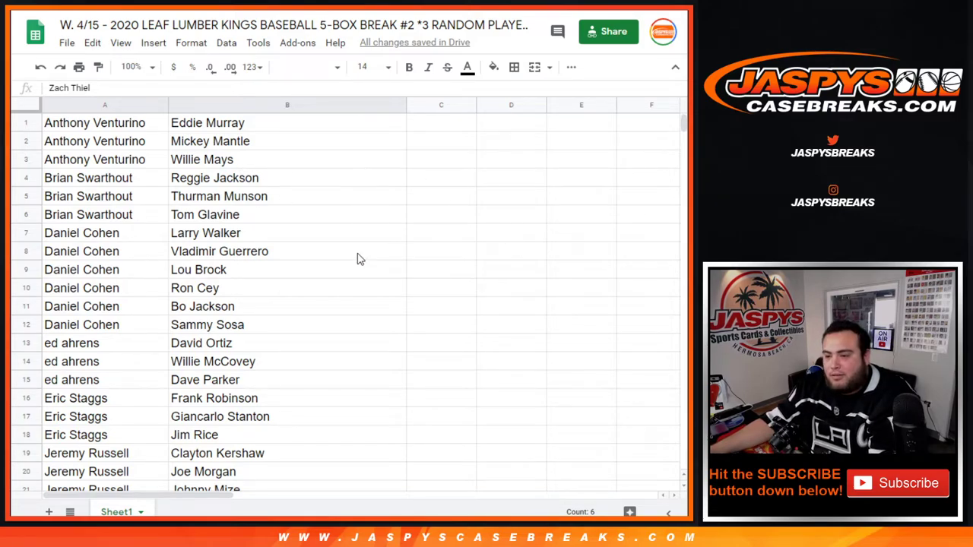
{"action": "left_click", "coordinate": [314, 127]}
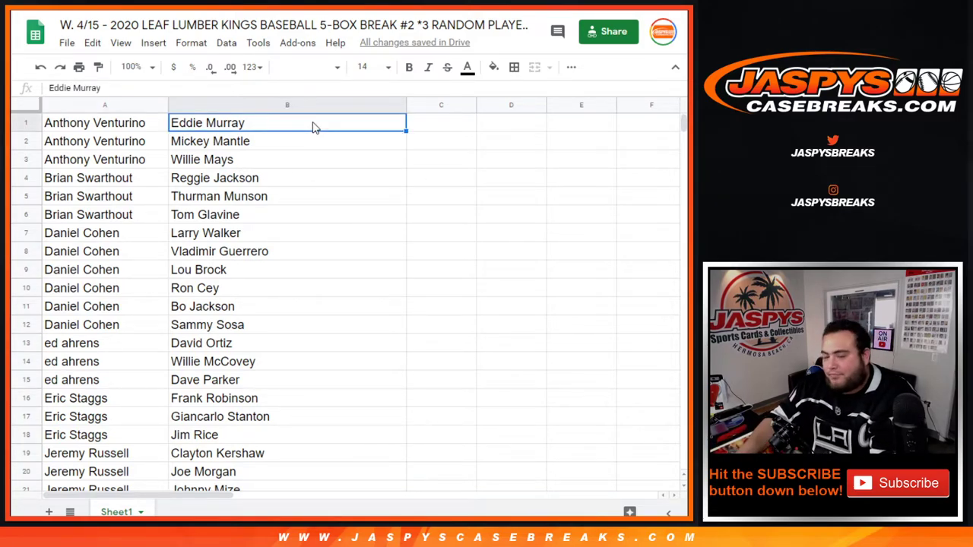
{"action": "key", "text": "Left"}
{"action": "key", "text": "Right"}
{"action": "key", "text": "Right"}
{"action": "key", "text": "Right"}
{"action": "key", "text": "Right"}
{"action": "key", "text": "Right"}
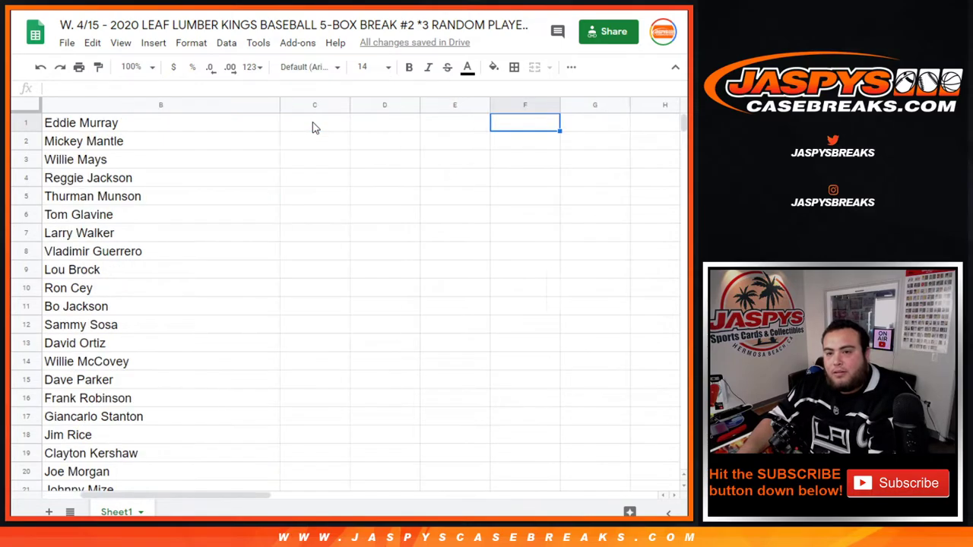
{"action": "key", "text": "Left"}
{"action": "key", "text": "Left"}
{"action": "key", "text": "Left"}
{"action": "key", "text": "Left"}
{"action": "key", "text": "Left"}
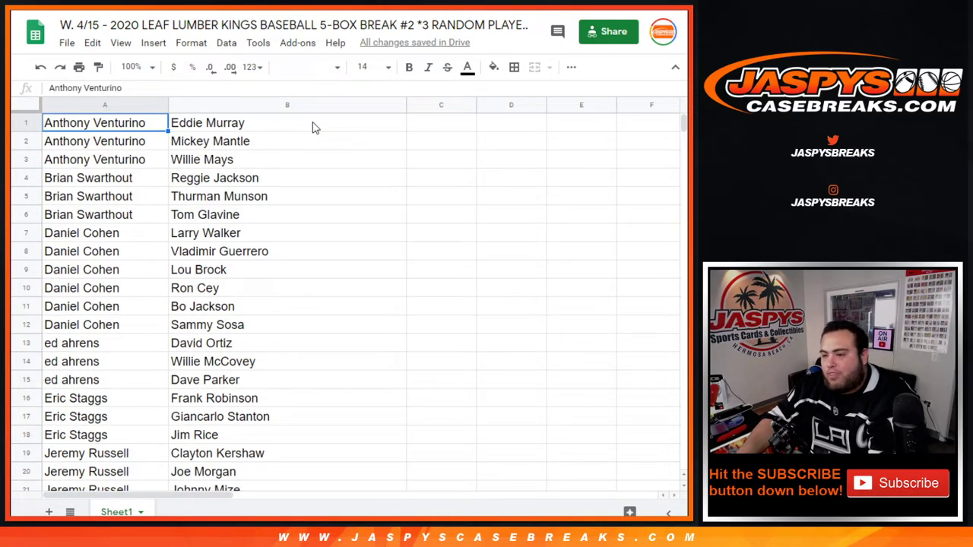
{"action": "key", "text": "Right"}
{"action": "key", "text": "Right"}
{"action": "key", "text": "Right"}
{"action": "key", "text": "Right"}
{"action": "key", "text": "Right"}
{"action": "key", "text": "Right"}
{"action": "key", "text": "Right"}
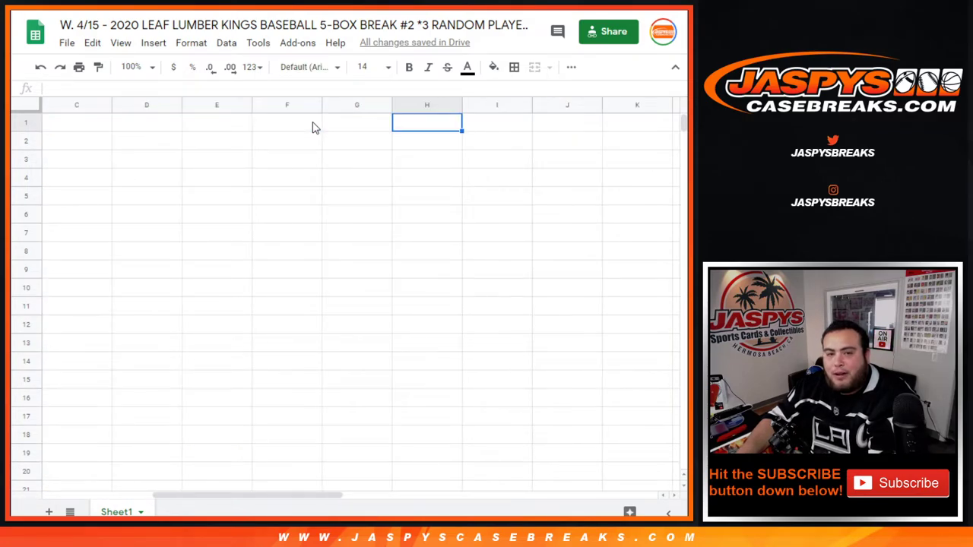
{"action": "key", "text": "Left"}
{"action": "key", "text": "Left"}
{"action": "key", "text": "Left"}
{"action": "key", "text": "Left"}
{"action": "key", "text": "Left"}
{"action": "key", "text": "Left"}
{"action": "key", "text": "Left"}
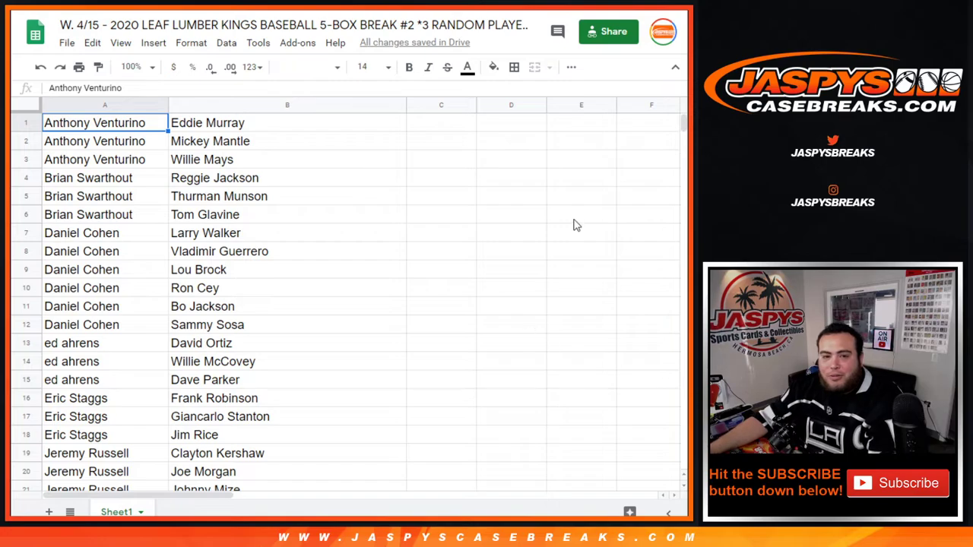
Apply all borders to the customer and player pairings in A1:B72
{"action": "left_click_drag", "start_coordinate": [142, 154], "coordinate": [270, 278]}
{"action": "scroll", "coordinate": [268, 254], "scroll_direction": "down", "scroll_amount": 15}
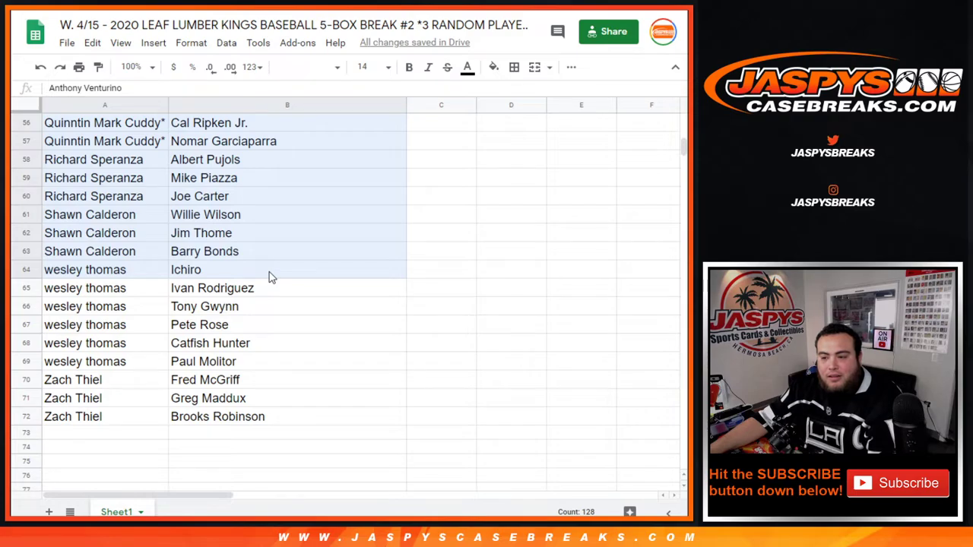
{"action": "left_click_drag", "start_coordinate": [270, 278], "coordinate": [281, 240]}
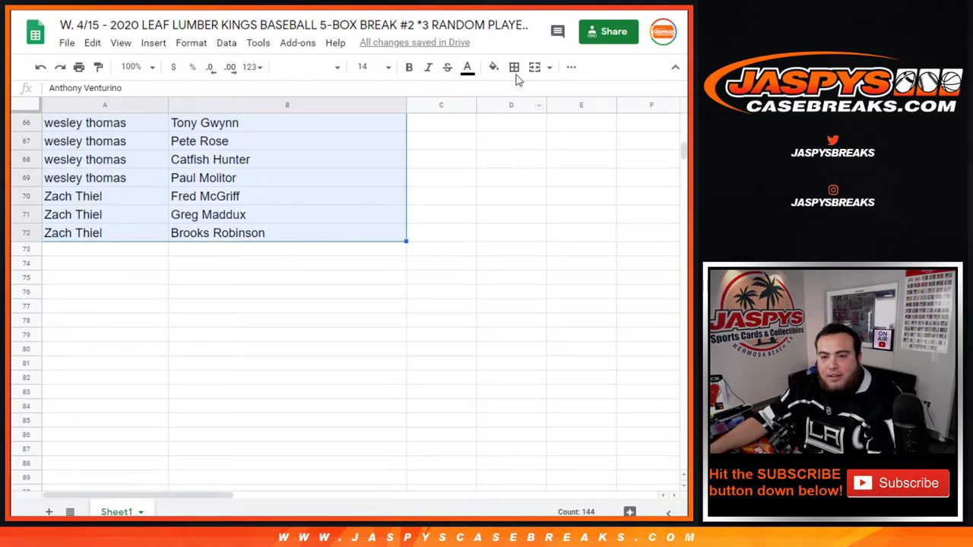
{"action": "left_click", "coordinate": [514, 67]}
{"action": "left_click", "coordinate": [520, 92]}
Center the text of the customer and player pairings horizontally
{"action": "left_click", "coordinate": [571, 67]}
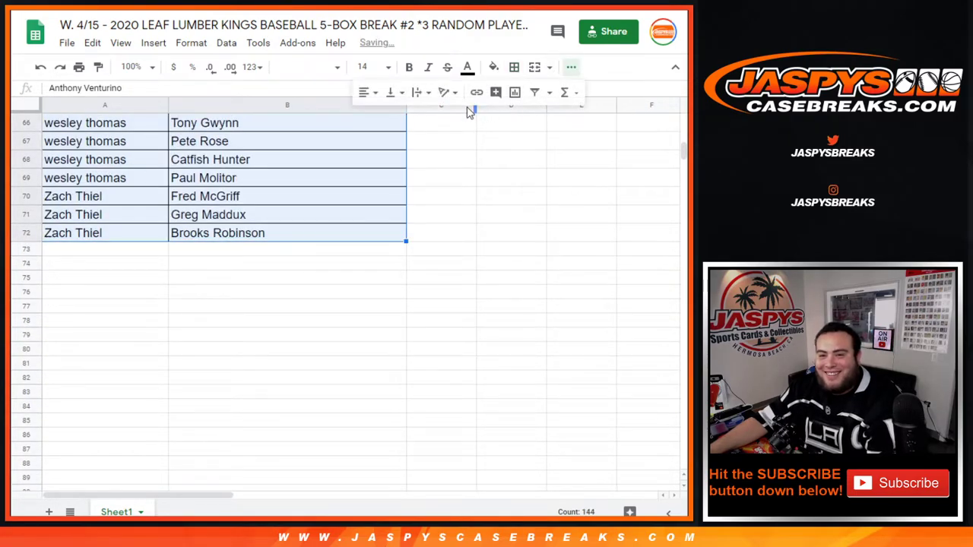
{"action": "left_click", "coordinate": [372, 93]}
{"action": "left_click", "coordinate": [382, 114]}
{"action": "scroll", "coordinate": [352, 311], "scroll_direction": "up", "scroll_amount": 15}
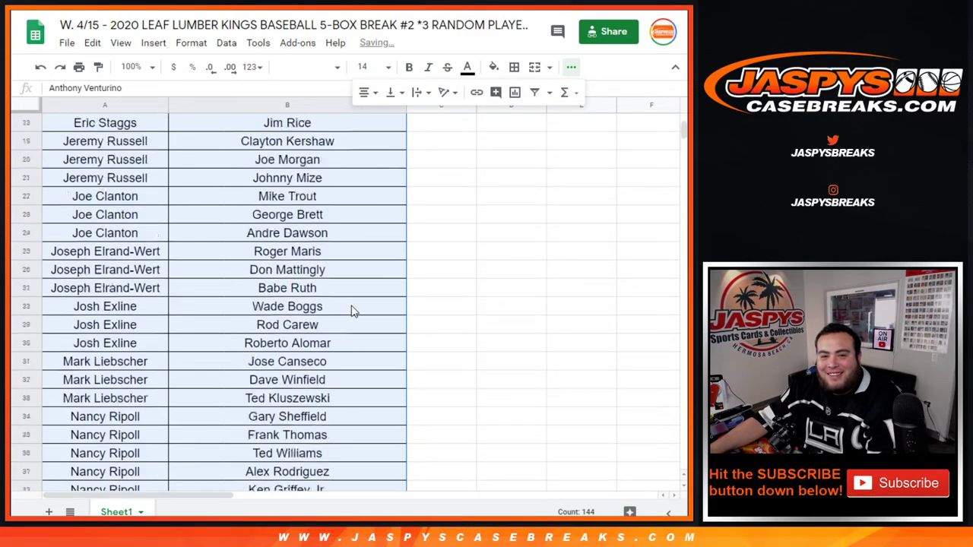
{"action": "left_click", "coordinate": [356, 161]}
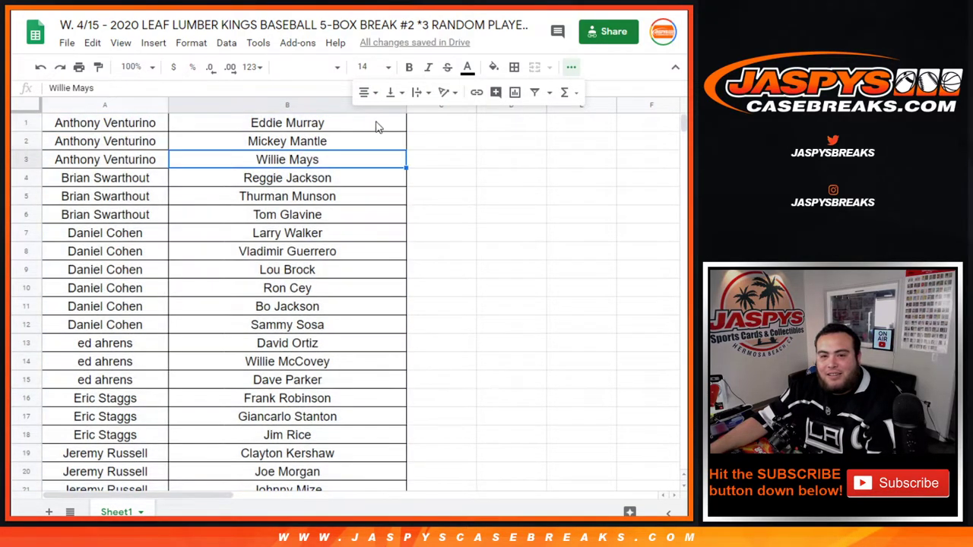
{"action": "left_click", "coordinate": [576, 70]}
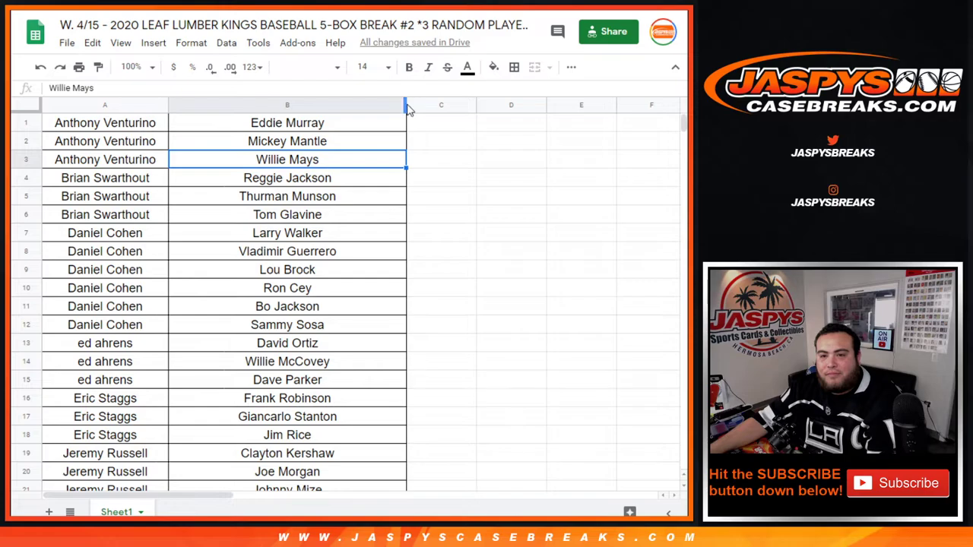
Sort the sheet alphabetically by player name in column B, A to Z
{"action": "left_click", "coordinate": [399, 107]}
{"action": "left_click", "coordinate": [448, 357]}
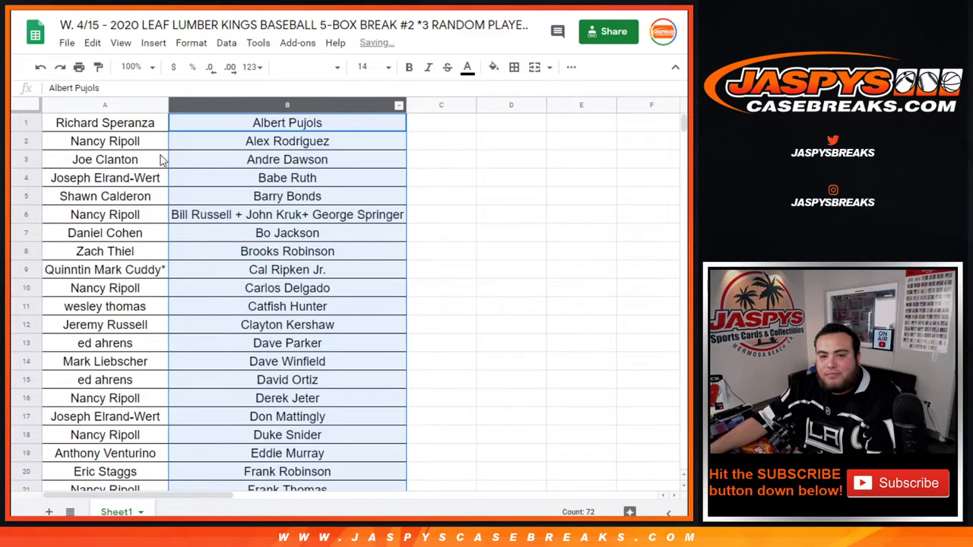
Set the whole sheet's font size to 11 and fit the widths of columns A and B to their contents
{"action": "left_click", "coordinate": [139, 127]}
{"action": "left_click_drag", "start_coordinate": [139, 133], "coordinate": [380, 255]}
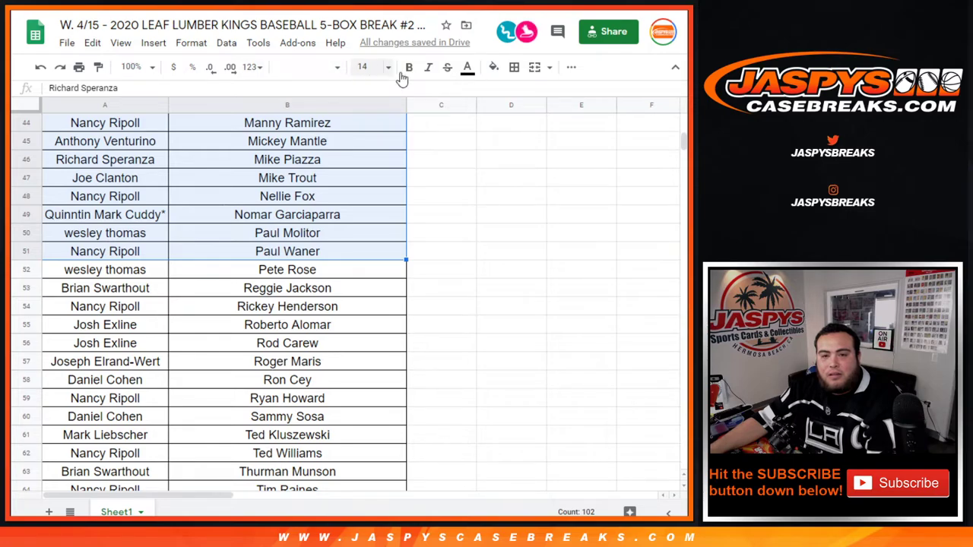
{"action": "scroll", "coordinate": [173, 182], "scroll_direction": "up", "scroll_amount": 10}
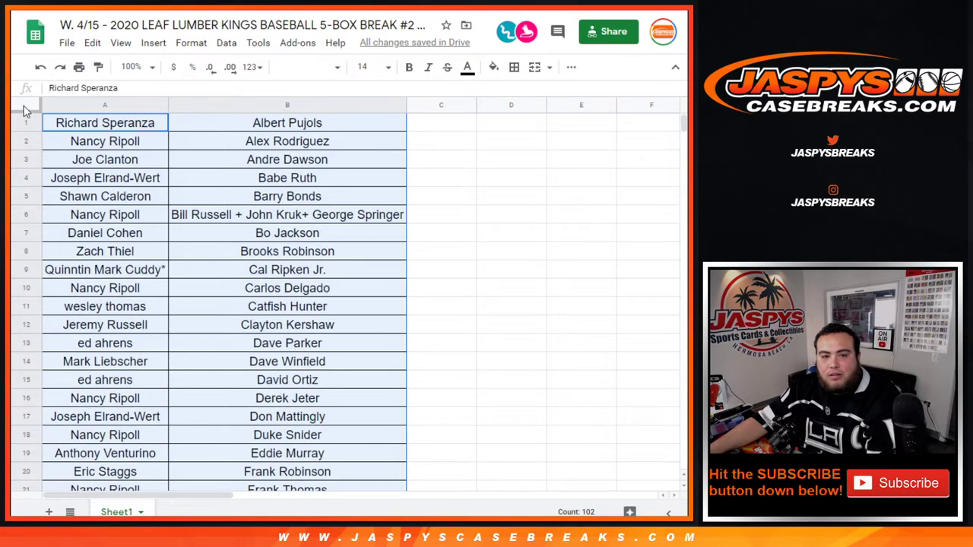
{"action": "left_click", "coordinate": [25, 107]}
{"action": "left_click", "coordinate": [364, 67]}
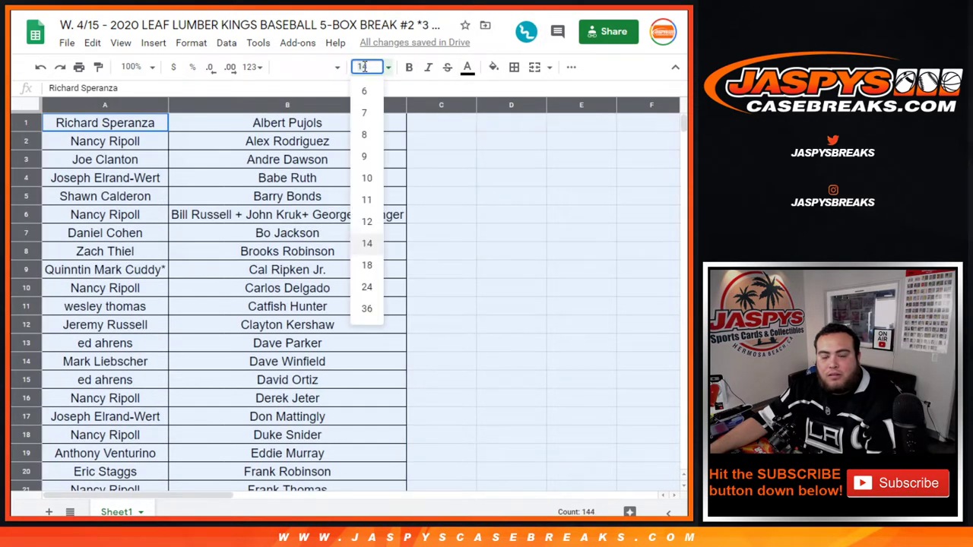
{"action": "left_click", "coordinate": [367, 201]}
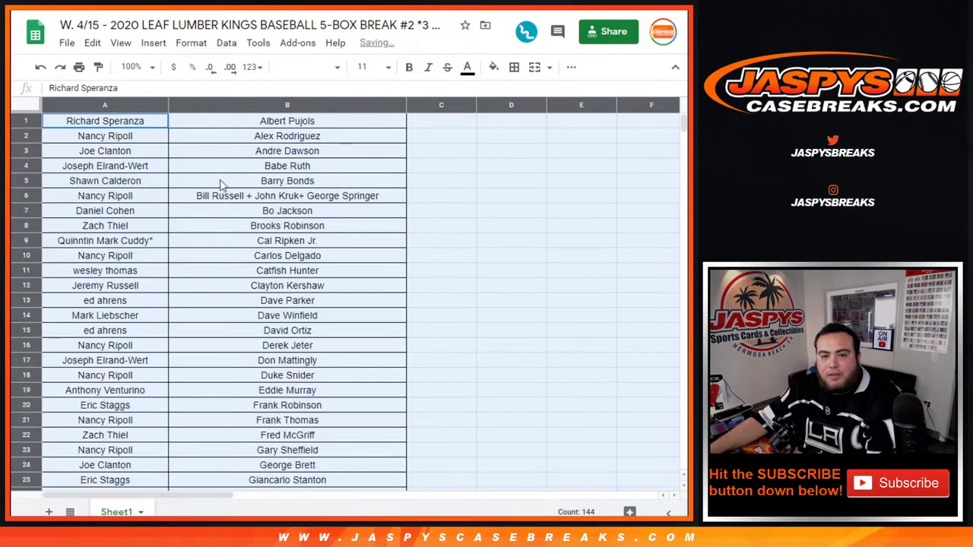
{"action": "double_click", "coordinate": [168, 106]}
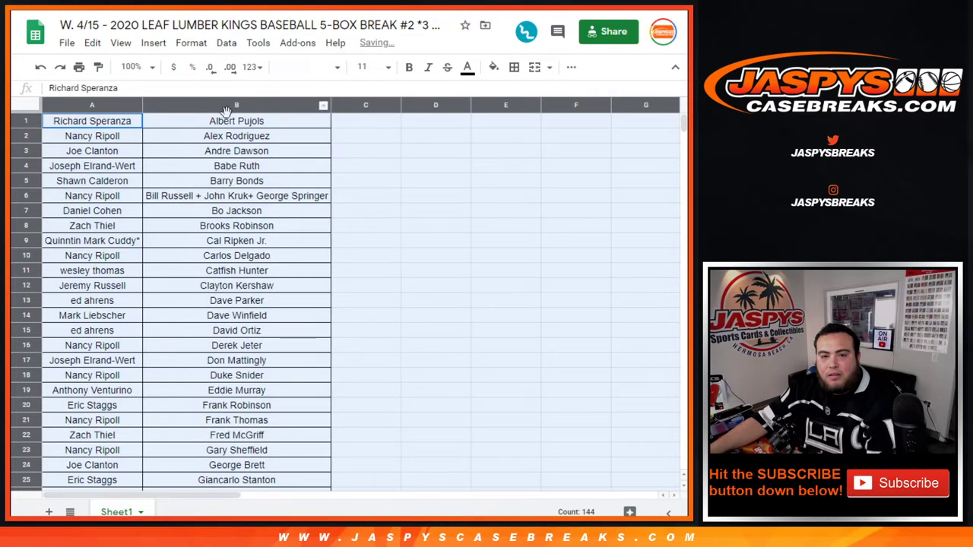
Print the current sheet in portrait orientation with the workbook title included in the headers and footers
{"action": "left_click", "coordinate": [79, 67]}
{"action": "left_click", "coordinate": [608, 194]}
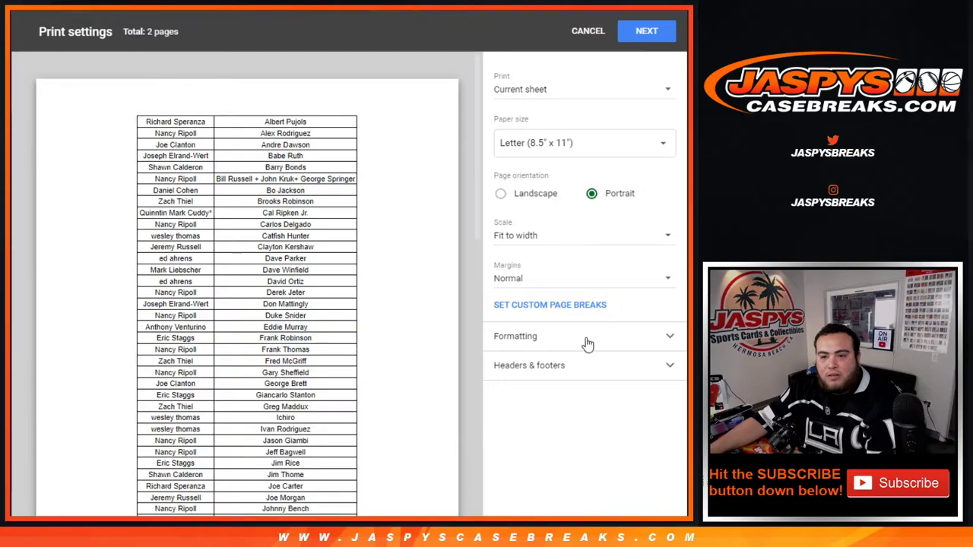
{"action": "left_click", "coordinate": [537, 368]}
{"action": "left_click", "coordinate": [501, 418]}
{"action": "scroll", "coordinate": [435, 297], "scroll_direction": "down", "scroll_amount": 9}
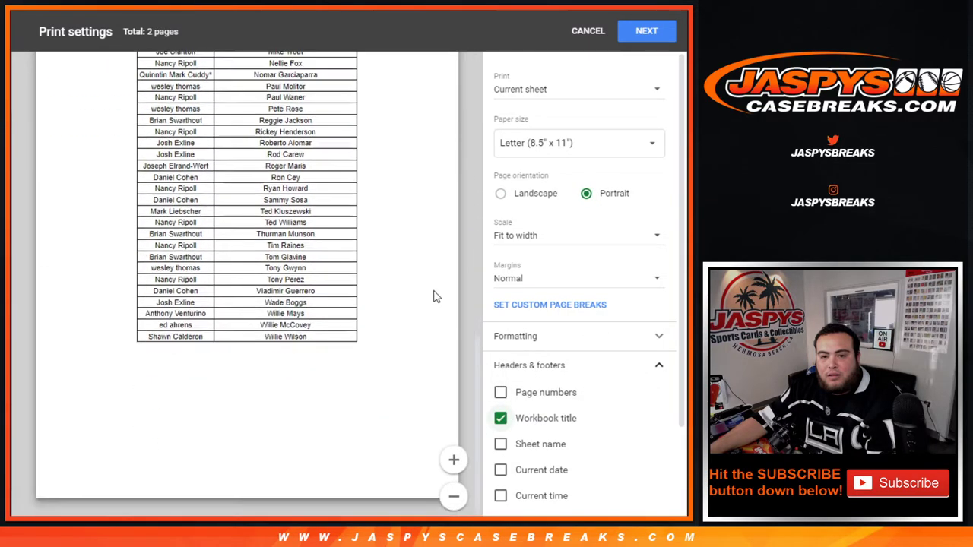
{"action": "scroll", "coordinate": [434, 297], "scroll_direction": "up", "scroll_amount": 9}
{"action": "left_click", "coordinate": [647, 31]}
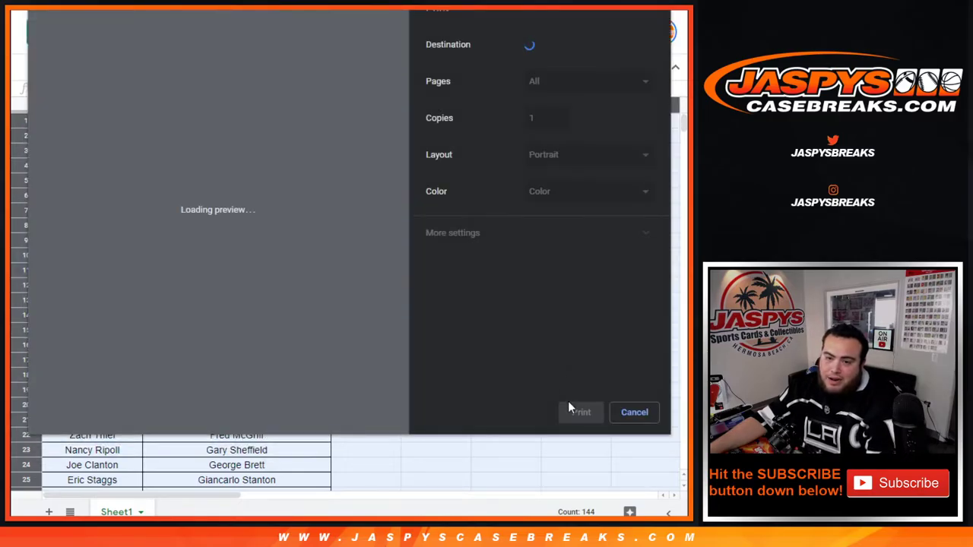
{"action": "left_click", "coordinate": [580, 413]}
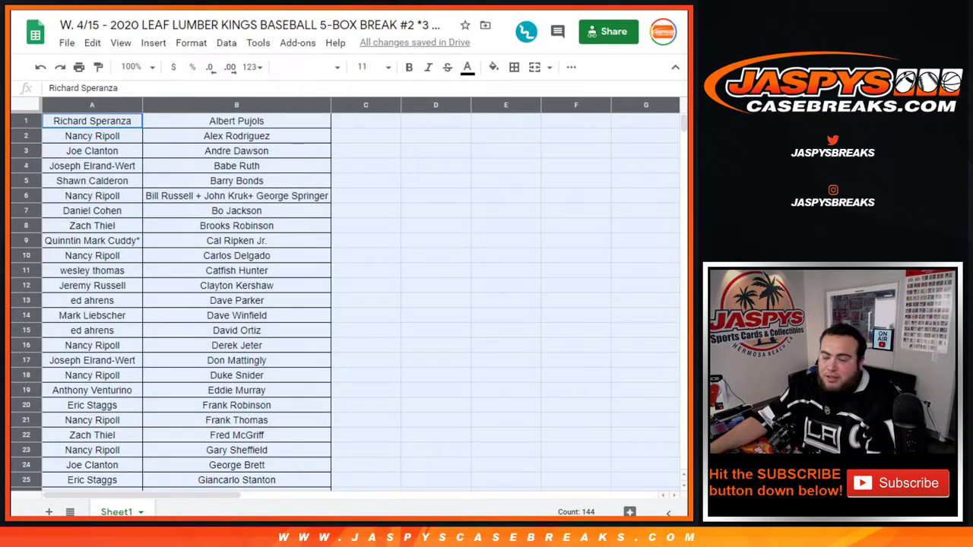